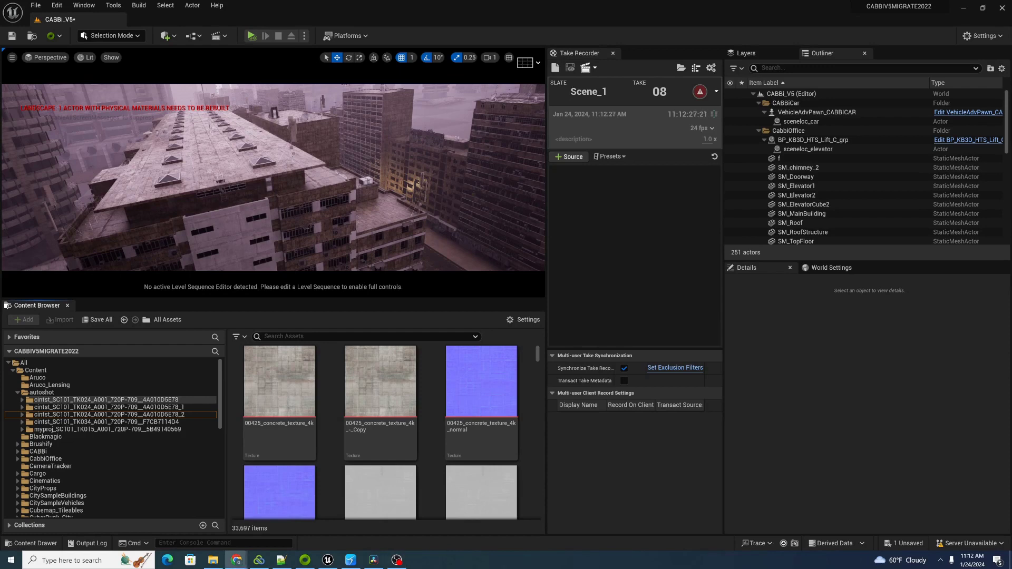
# Switch to the Autoshot window so it sits over the Unreal editor
pyautogui.hotkey('alt', 'Tab')
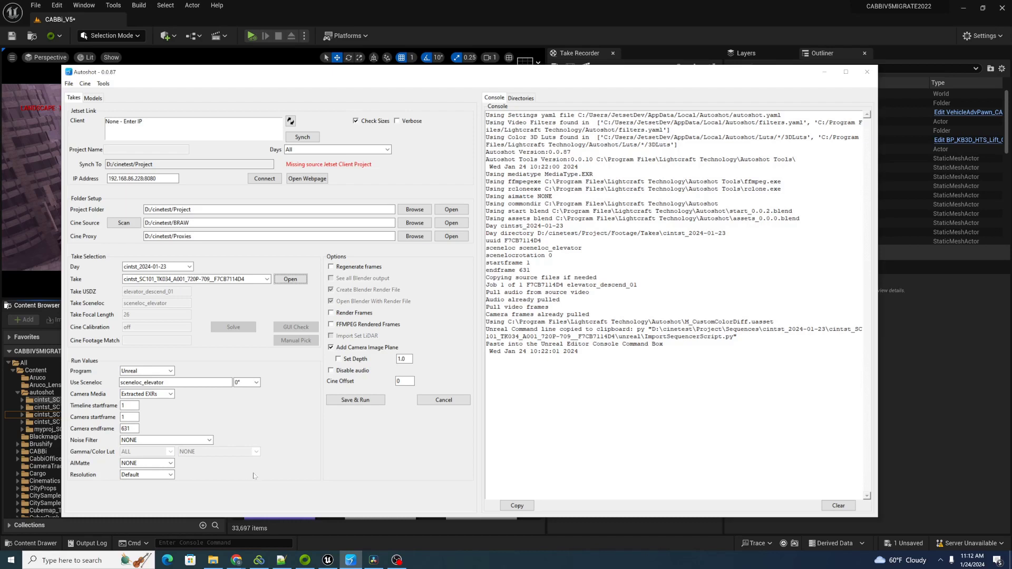
# Process elevator take TK034 for Unreal using sceneloc_elevator
pyautogui.click(239, 278)
pyautogui.click(238, 296)
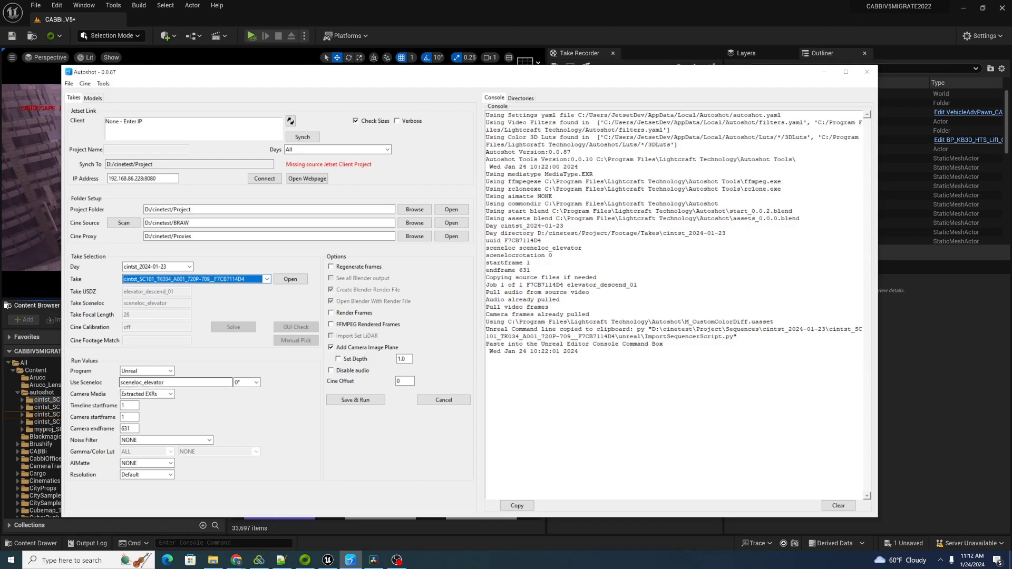
pyautogui.click(173, 381)
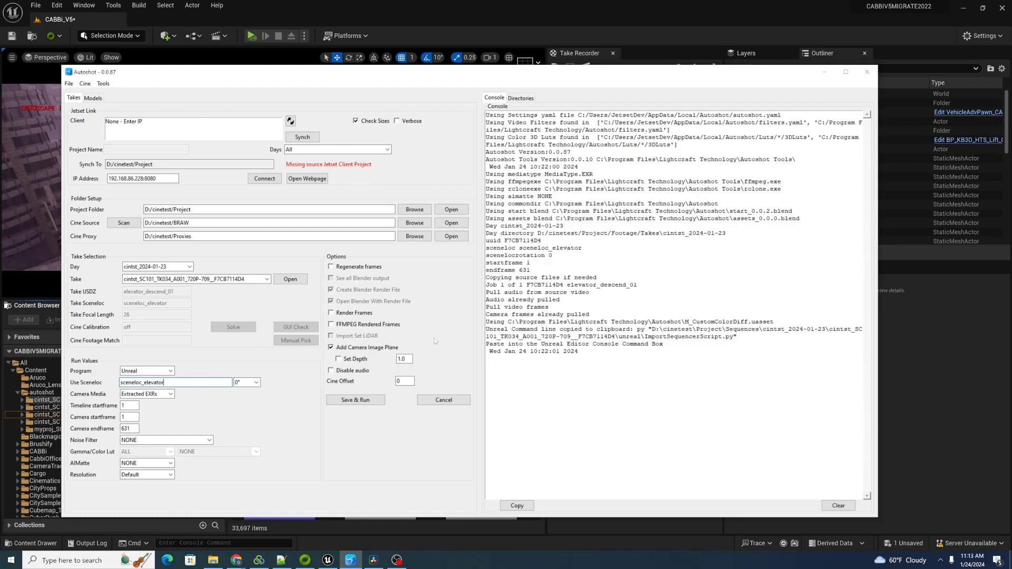
pyautogui.click(354, 399)
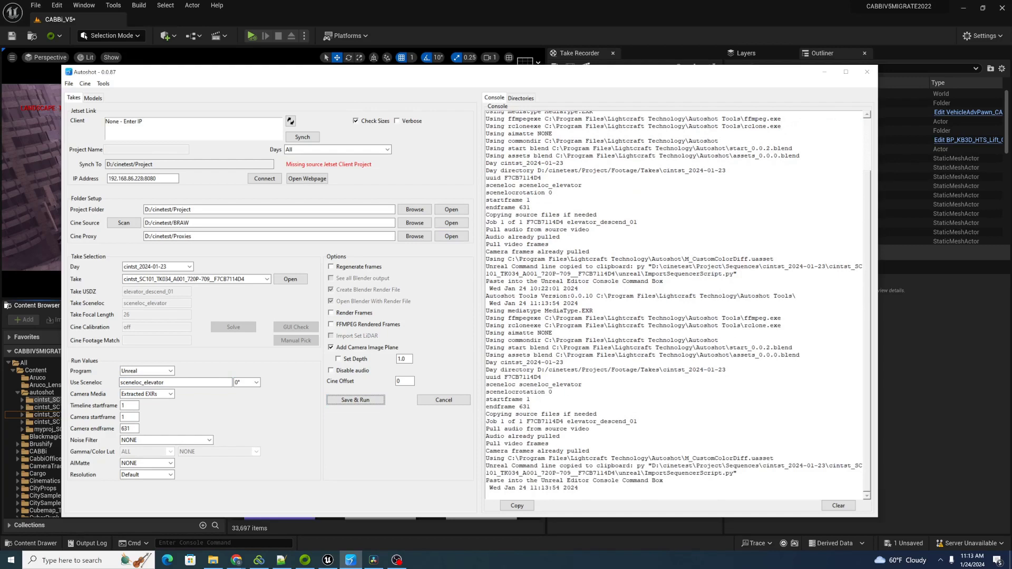
# Paste and run the Autoshot import command, then view the new sequence's camera tracks
pyautogui.click(237, 544)
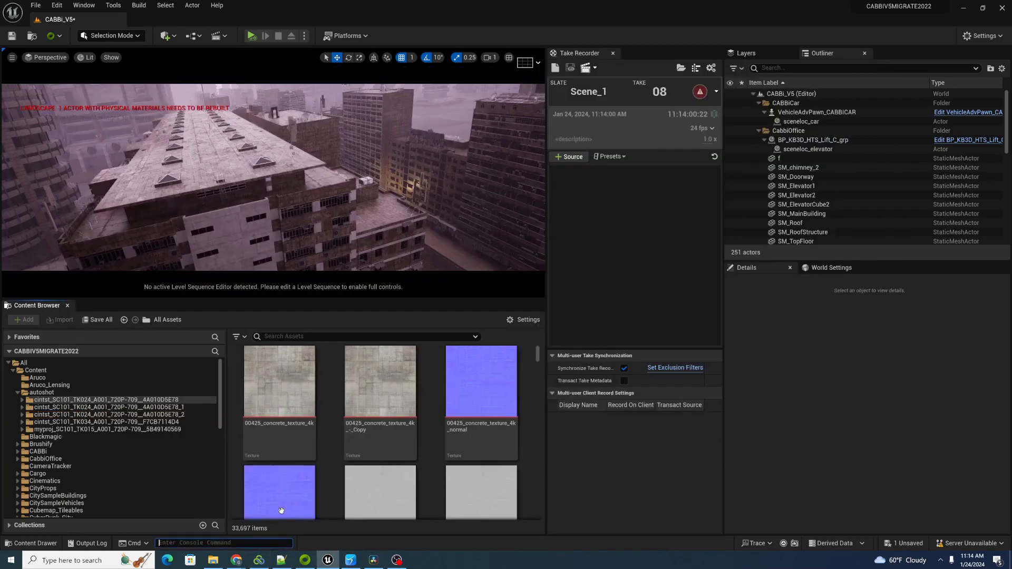
pyautogui.hotkey('ctrl', 'v')
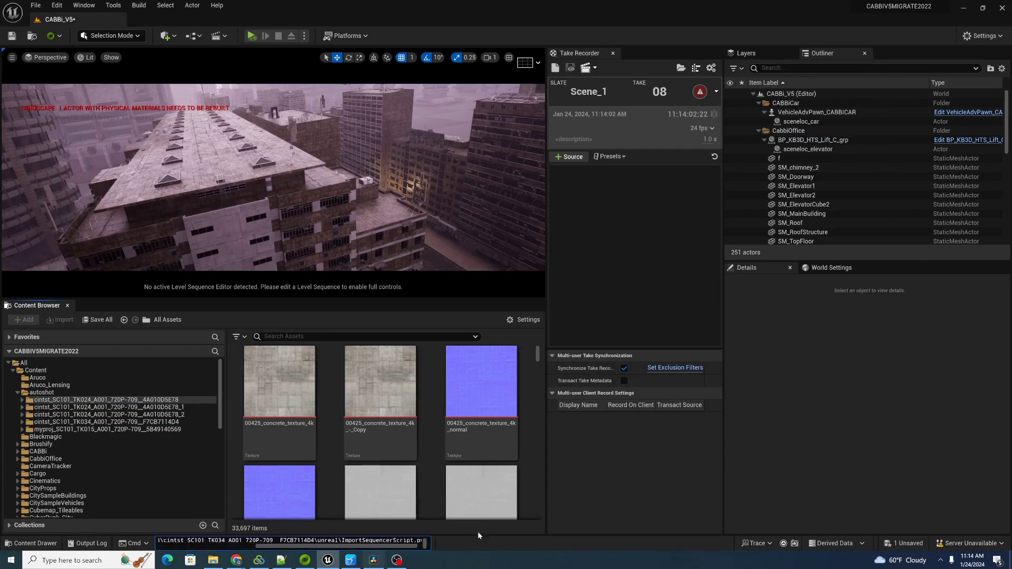
pyautogui.press('Return')
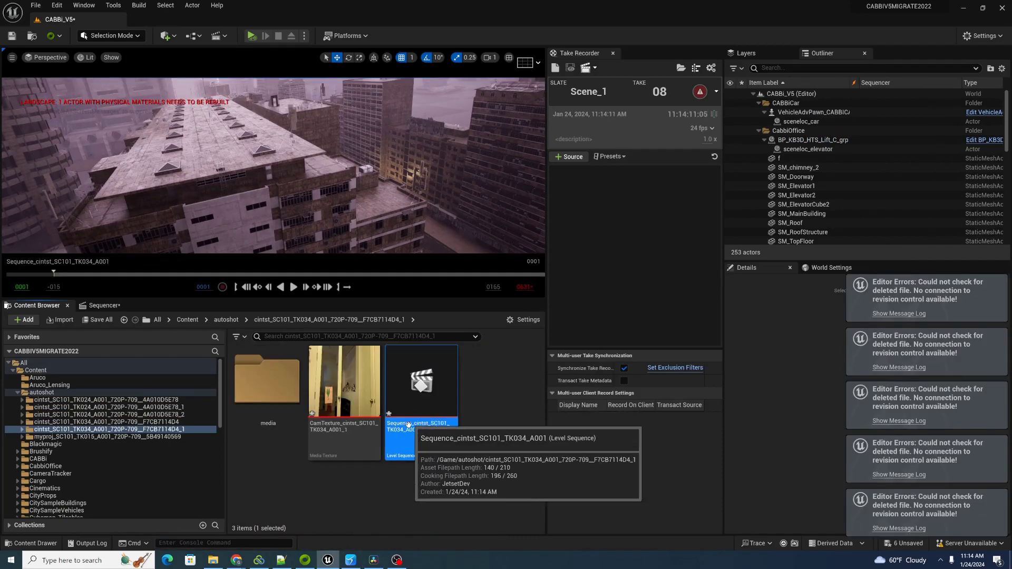
pyautogui.click(103, 305)
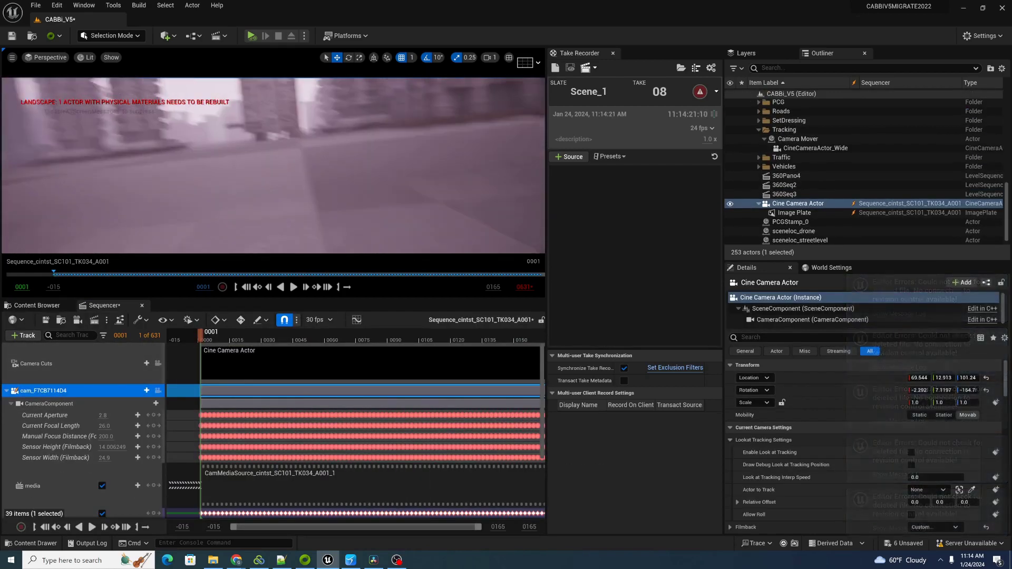
pyautogui.moveTo(327, 207); pyautogui.dragTo(336, 212, button='right')
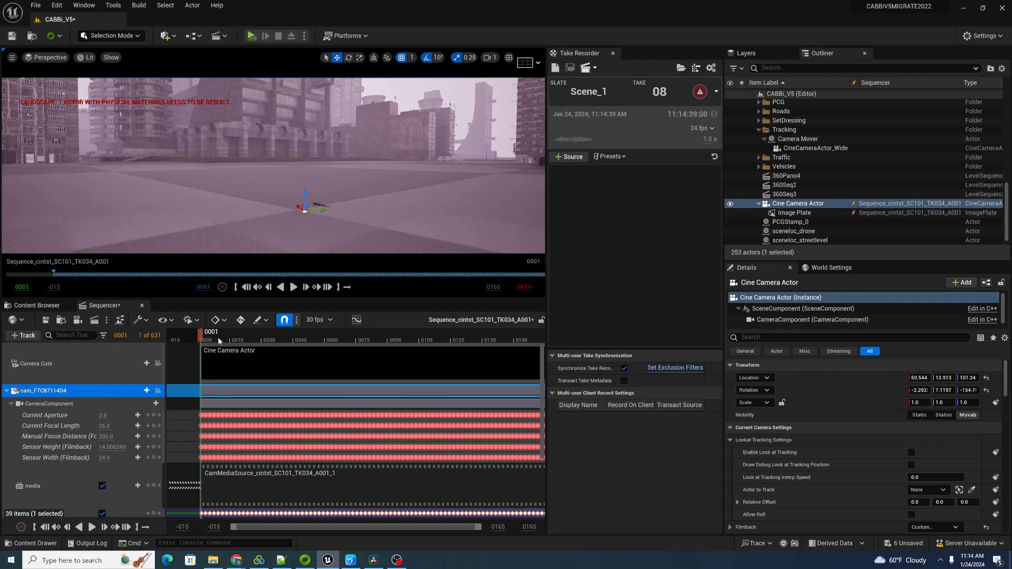
# Add a Subsequence track holding the Elevator sequence
pyautogui.click(23, 335)
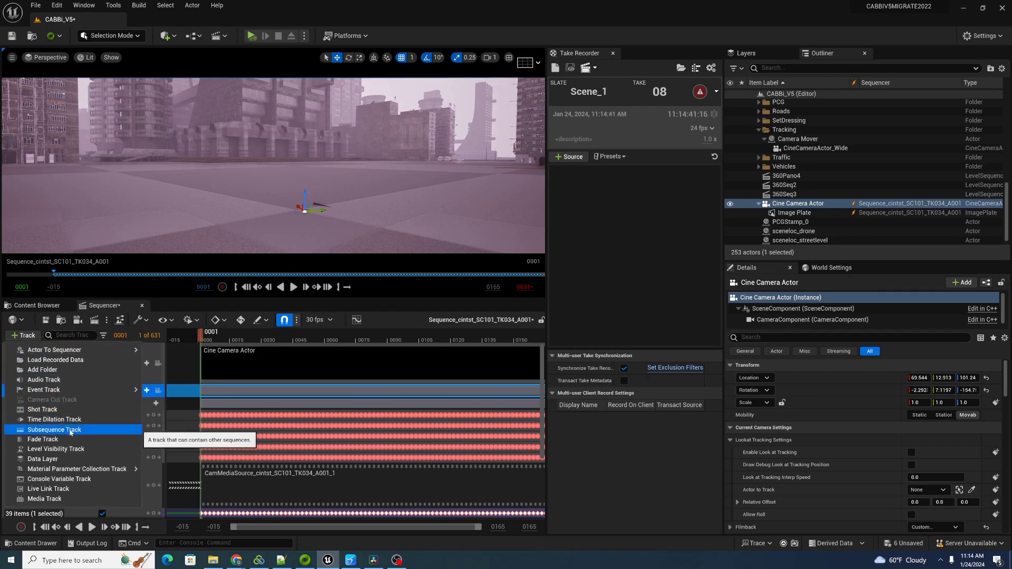
pyautogui.click(43, 427)
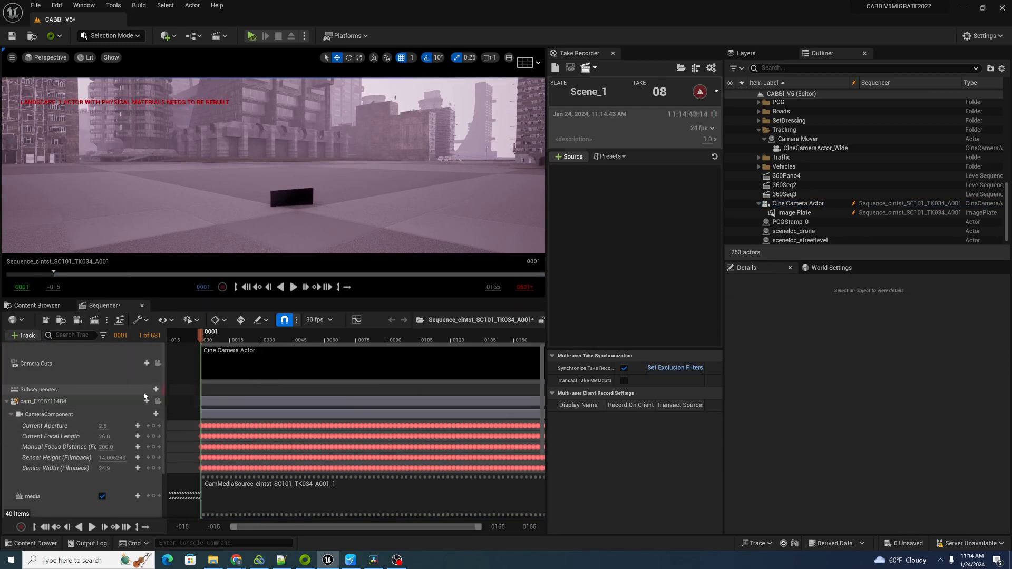
pyautogui.click(156, 389)
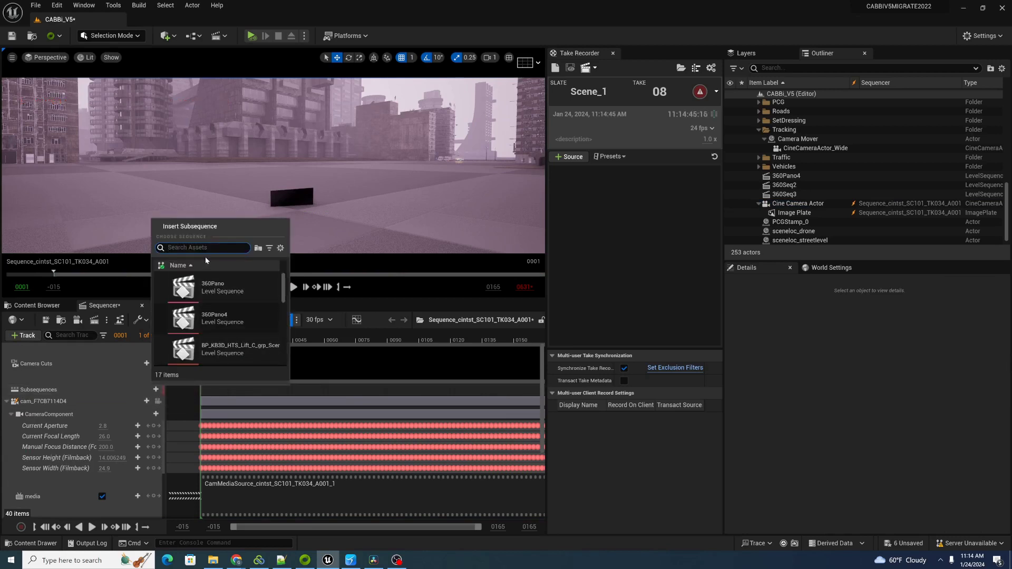
pyautogui.write('eleva')
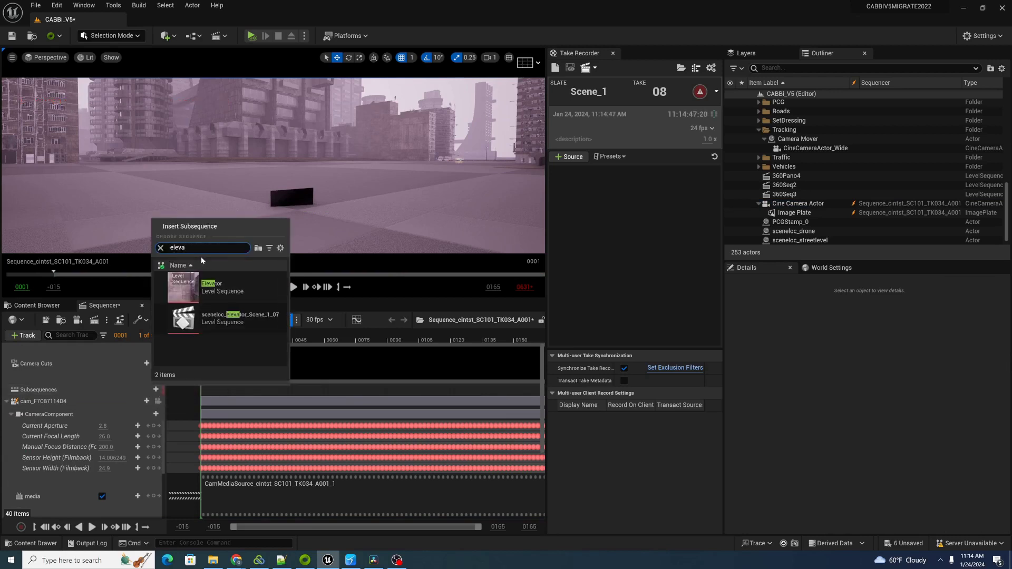
pyautogui.click(205, 278)
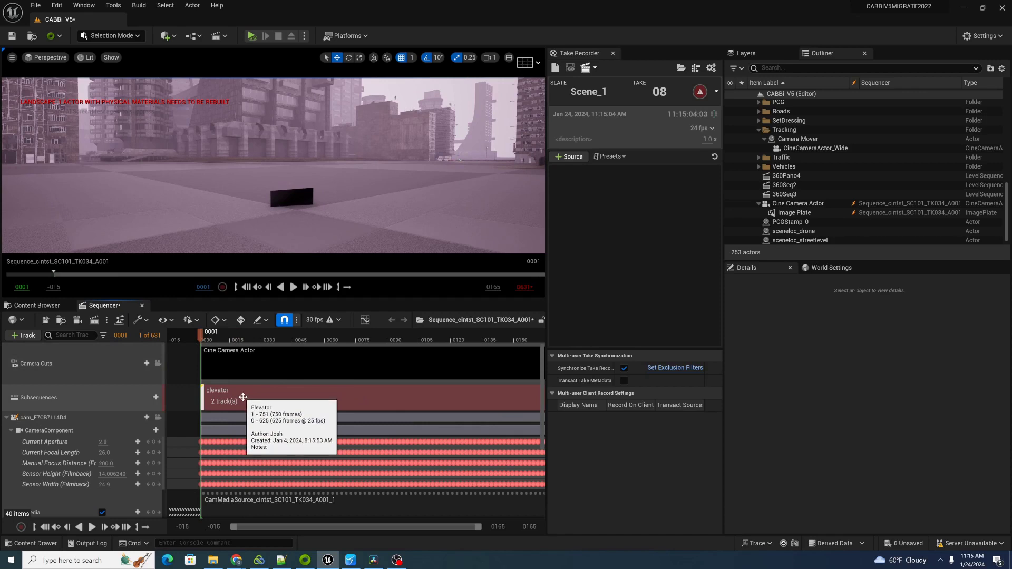
# Inspect the Elevator subsequence's sceneloc_elevator track, then return to the take sequence
pyautogui.click(245, 395)
pyautogui.doubleClick(244, 396)
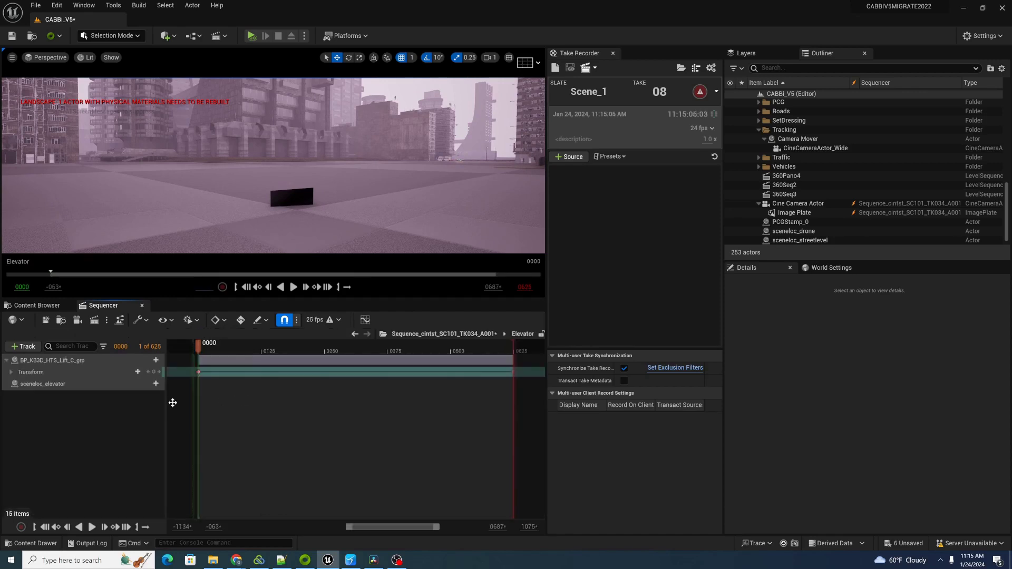
pyautogui.click(79, 383)
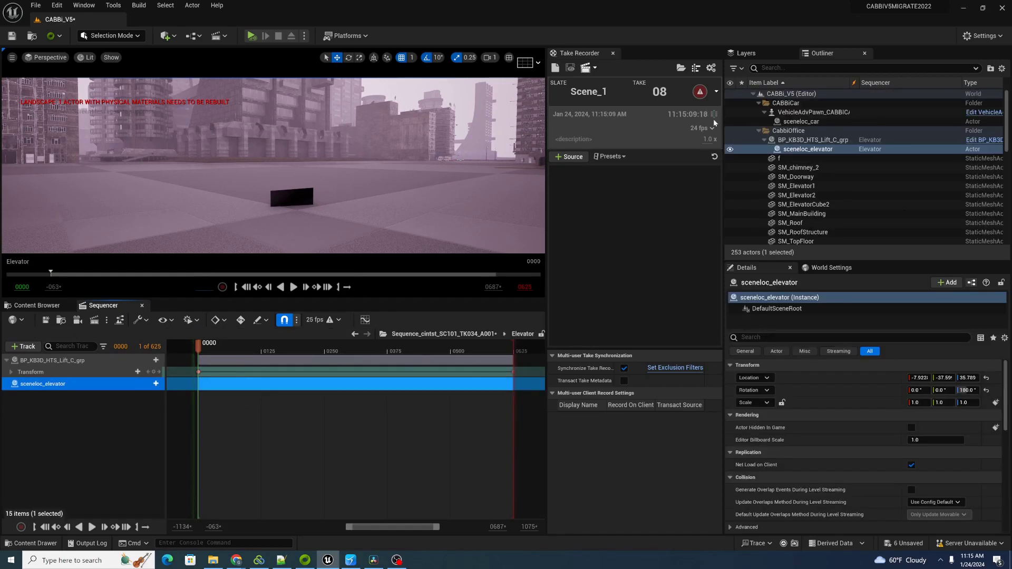
pyautogui.click(820, 150)
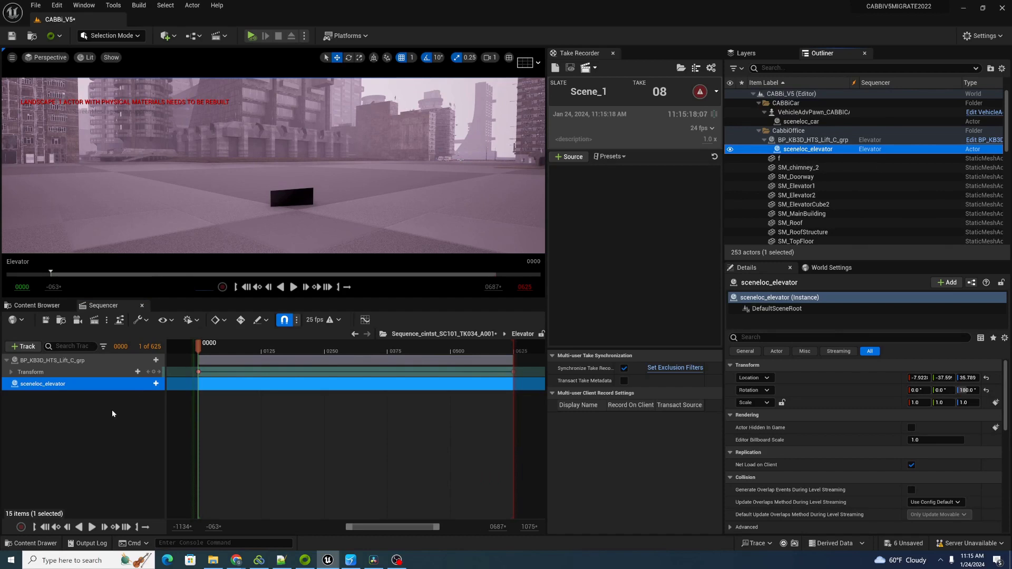
pyautogui.click(354, 333)
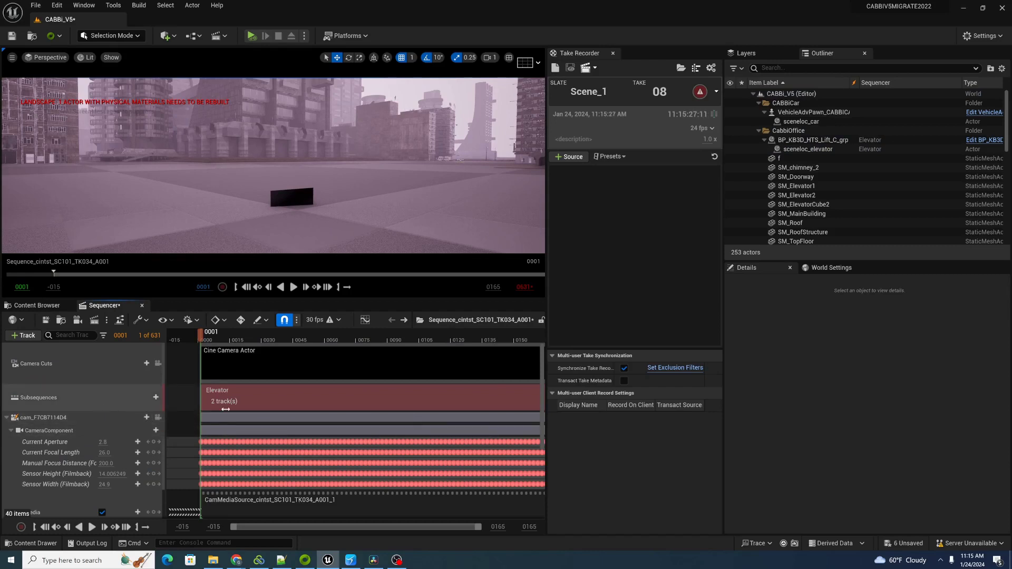
# Attach the cam track to Elevator's sceneloc_elevator and scrub to watch it ride the cab
pyautogui.click(145, 417)
pyautogui.moveTo(190, 262)
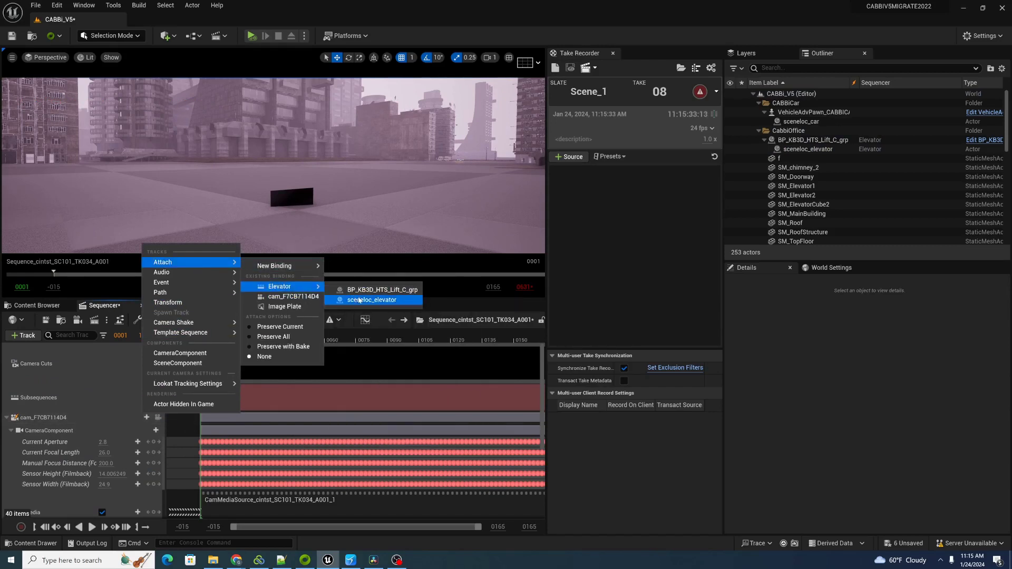
pyautogui.click(382, 305)
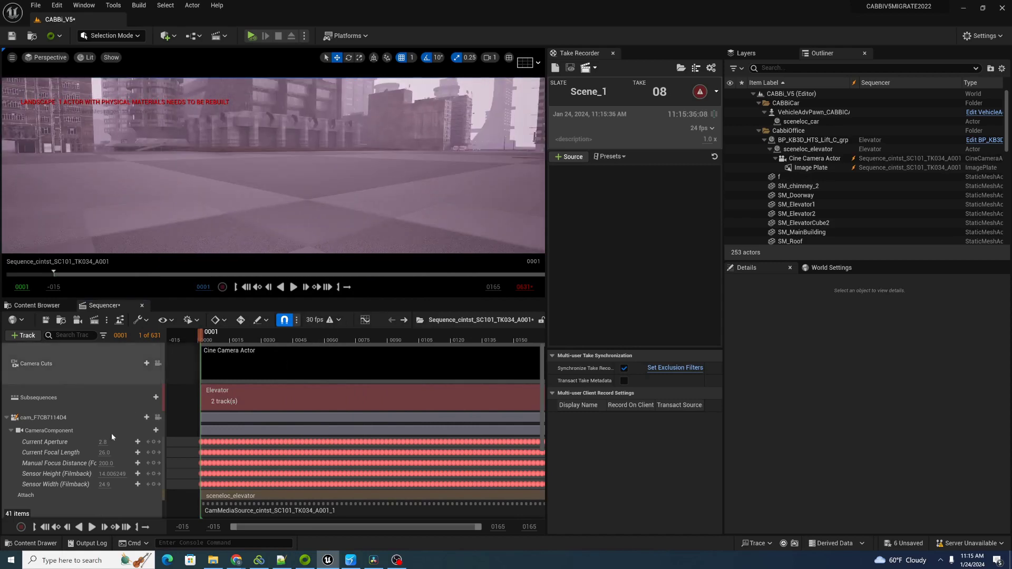
pyautogui.click(44, 417)
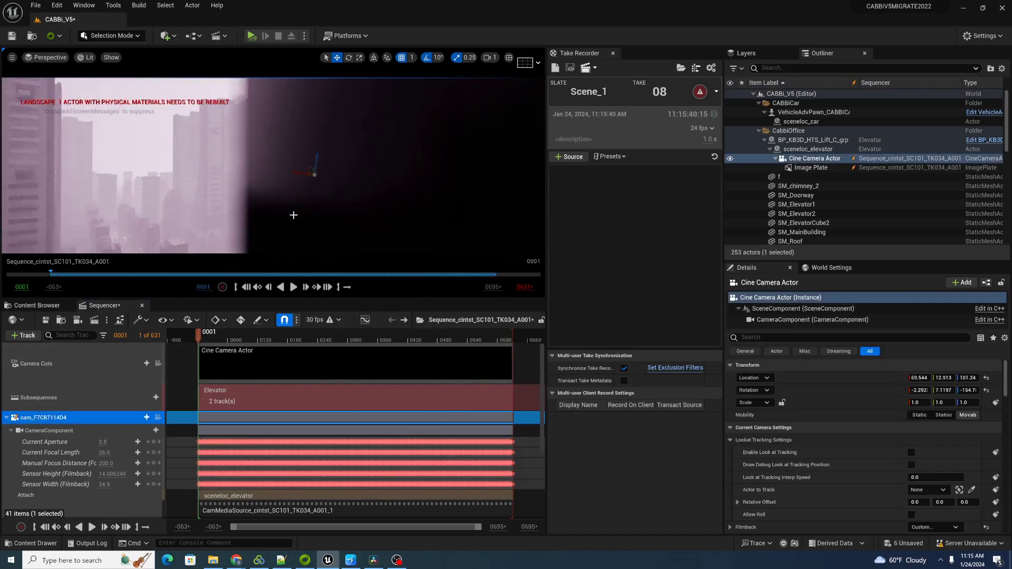
pyautogui.moveTo(268, 198); pyautogui.dragTo(267, 167, button='right')
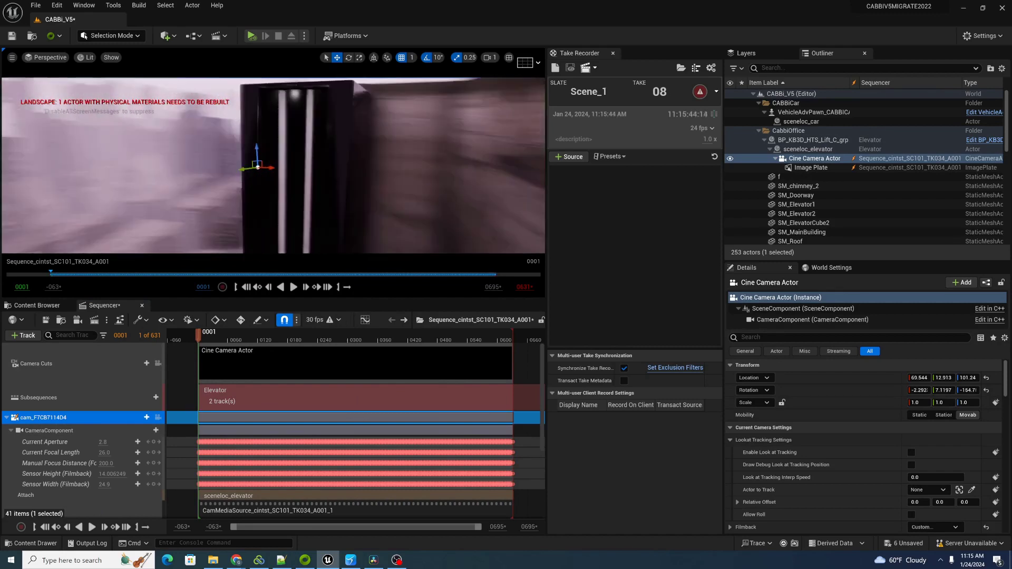
pyautogui.moveTo(267, 167); pyautogui.dragTo(365, 351, button='right')
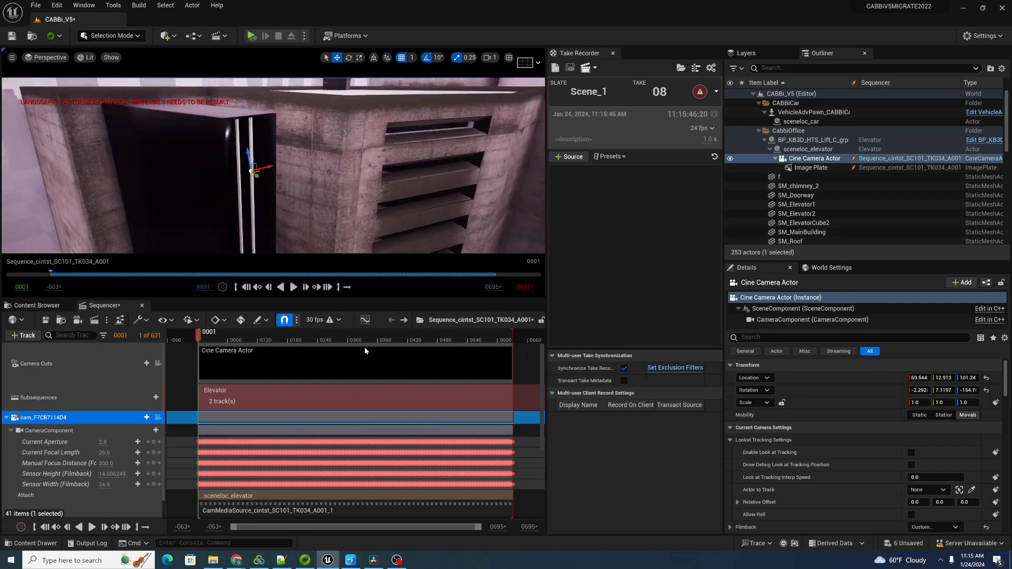
pyautogui.click(224, 338)
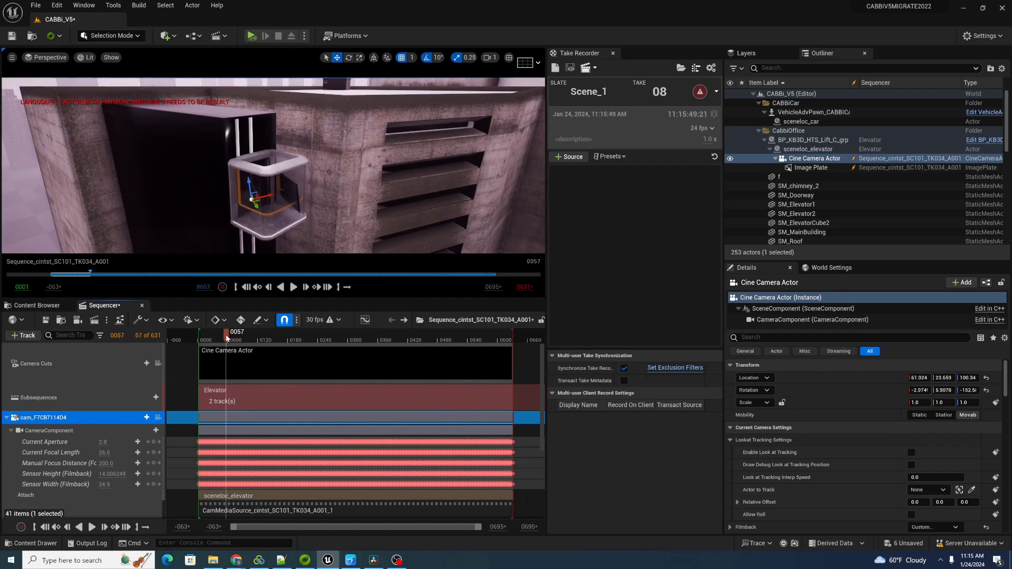
pyautogui.moveTo(224, 338); pyautogui.dragTo(214, 339)
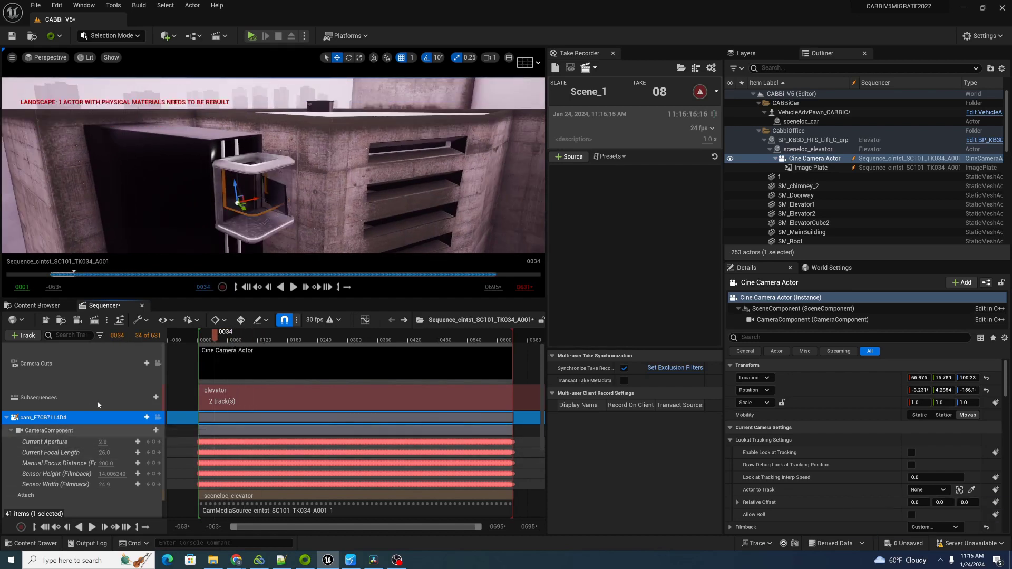
# Open the CamTexture media texture, then scrub the sequence to a frame showing the cab
pyautogui.click(38, 305)
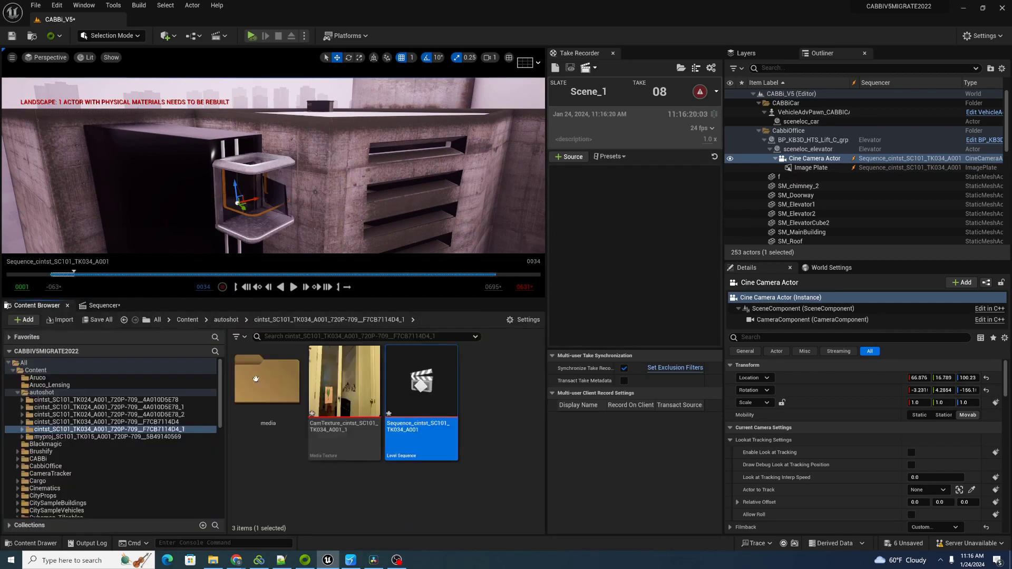
pyautogui.doubleClick(346, 391)
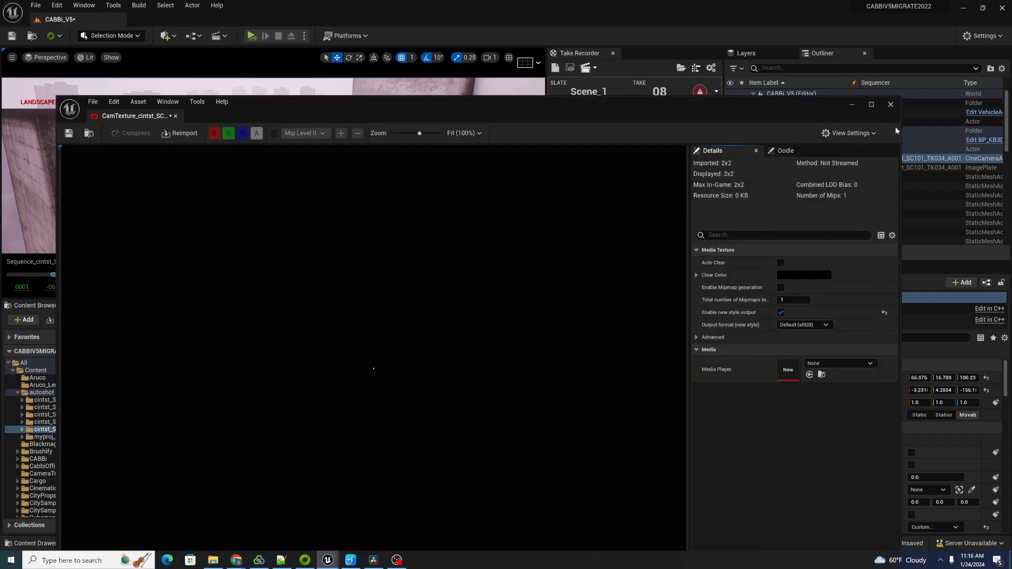
pyautogui.click(890, 104)
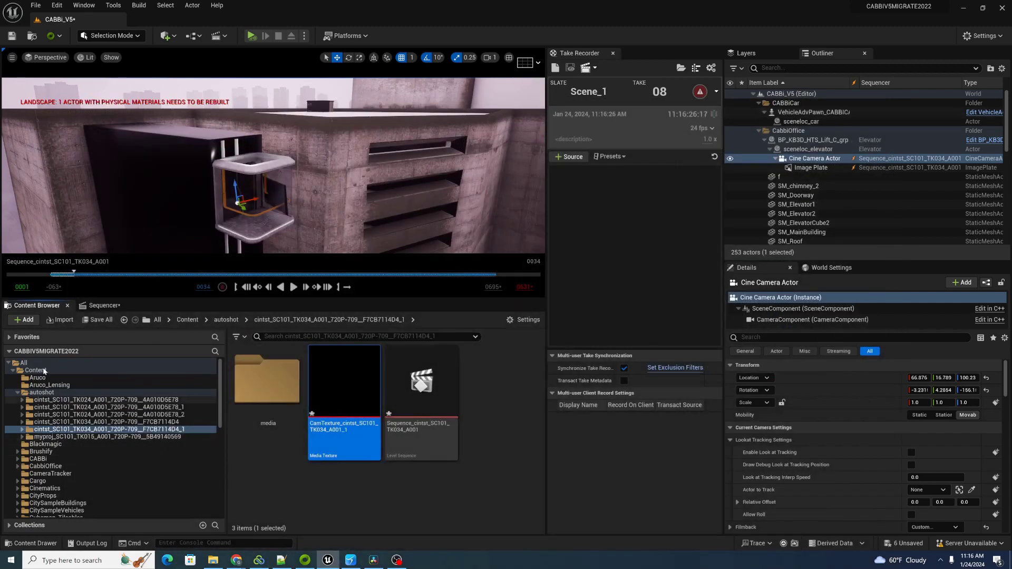
pyautogui.click(119, 306)
pyautogui.moveTo(215, 335); pyautogui.dragTo(226, 342)
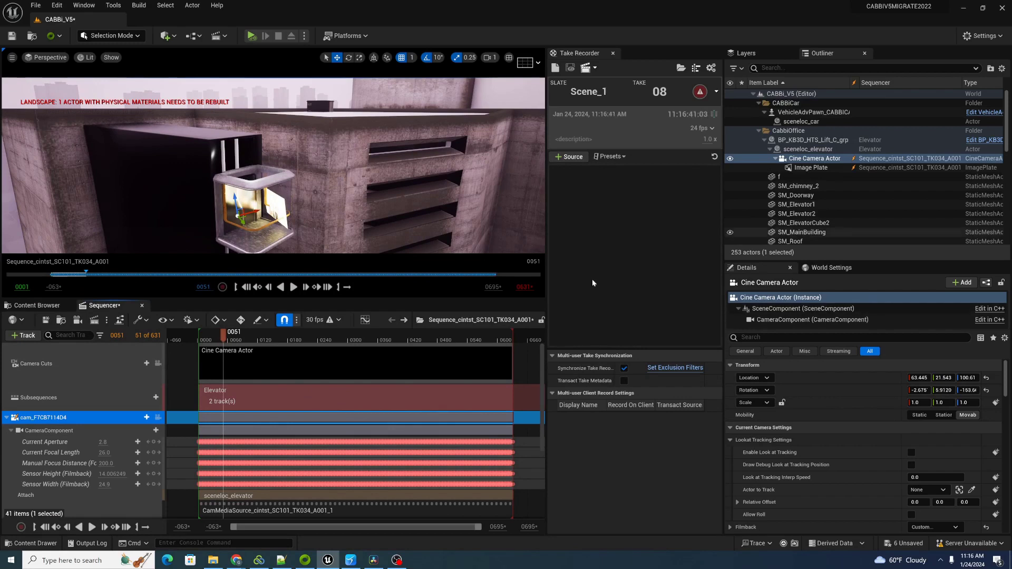
pyautogui.scroll(-2, 54, 452)
pyautogui.scroll(-2, 44, 475)
pyautogui.scroll(-1, 44, 475)
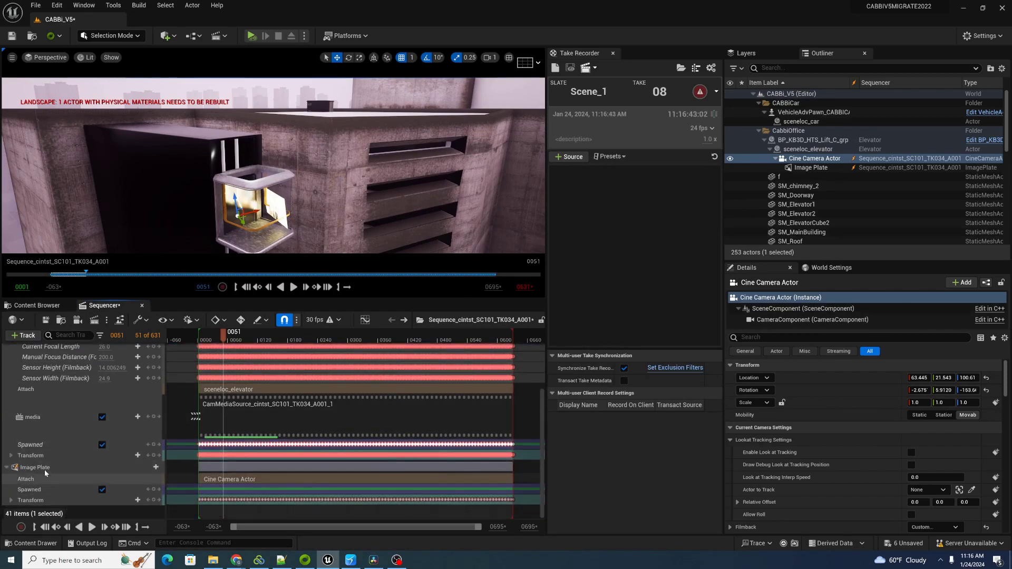
# Open the image plate's CamMaterial and move its TextureParam node aside
pyautogui.click(44, 468)
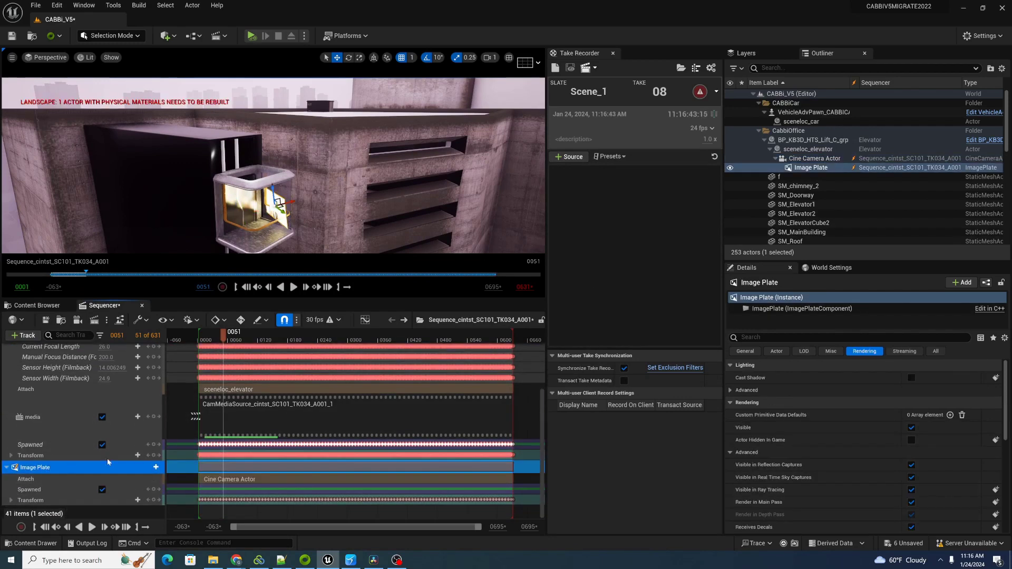
pyautogui.click(799, 337)
pyautogui.write('mat')
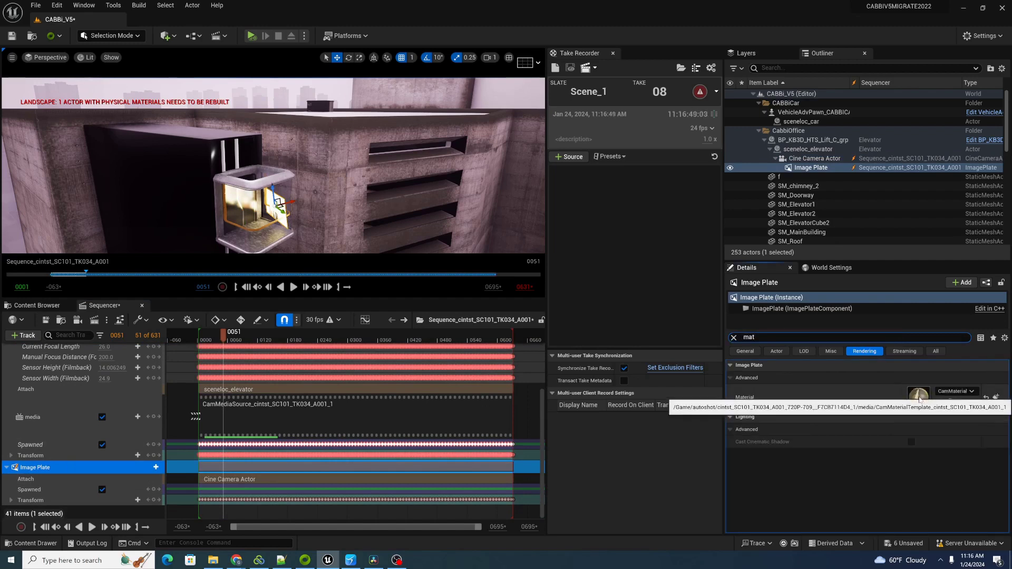
pyautogui.doubleClick(917, 398)
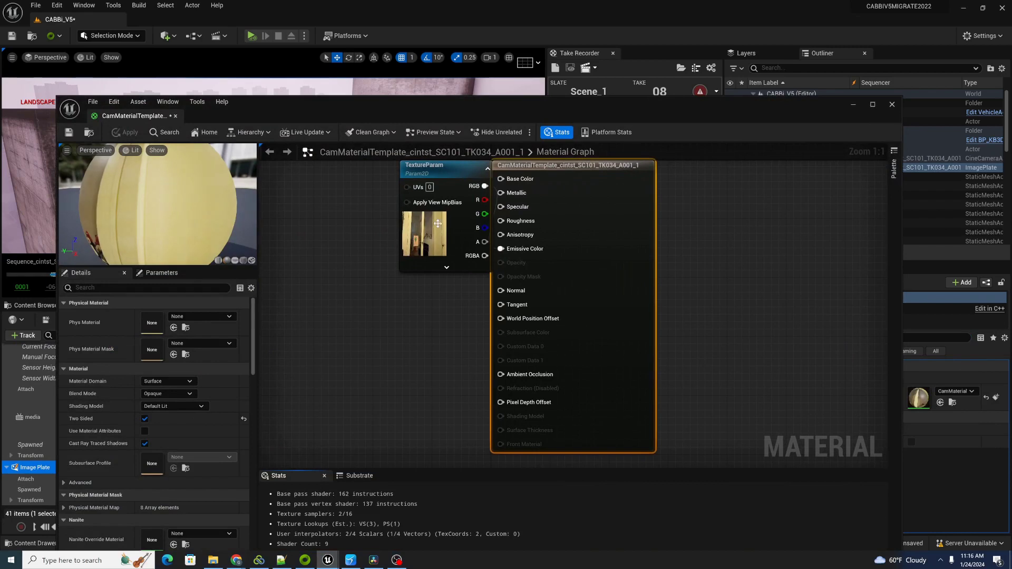
pyautogui.moveTo(439, 168); pyautogui.dragTo(303, 212)
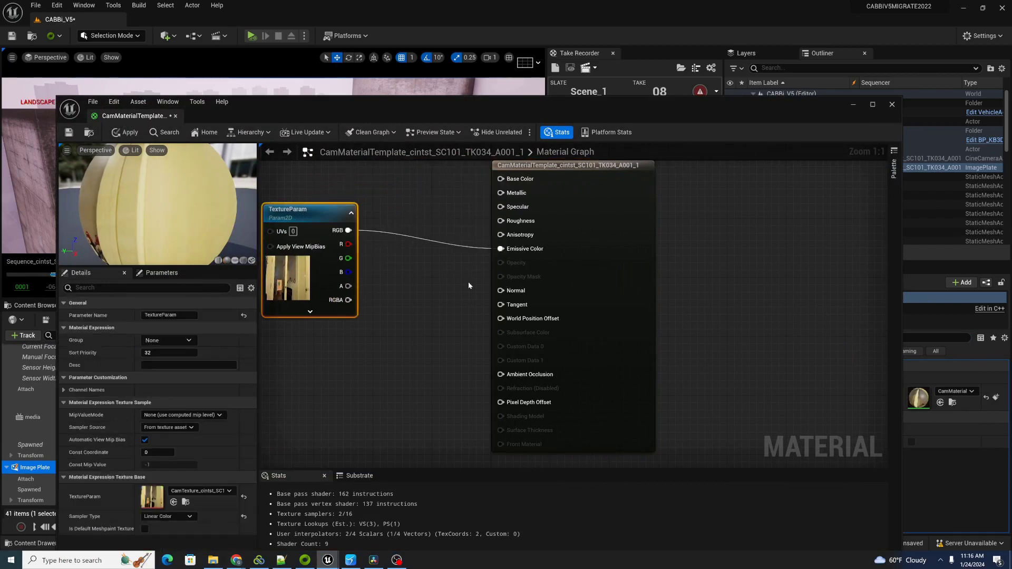
pyautogui.click(380, 350)
# Add a Multiply node with B 0.01 between the texture RGB and Emissive Color
pyautogui.rightClick(381, 345)
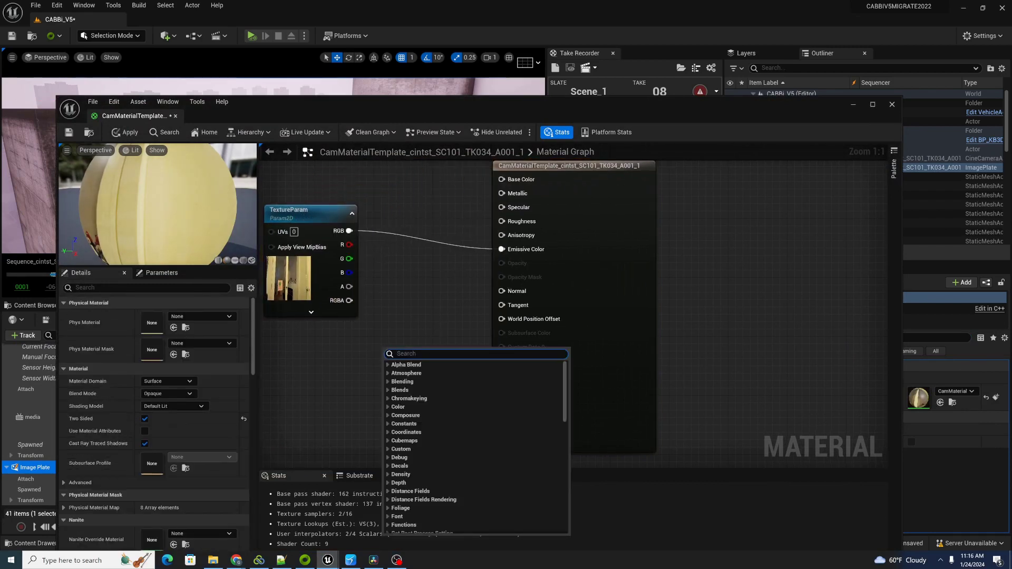
pyautogui.write('multiply')
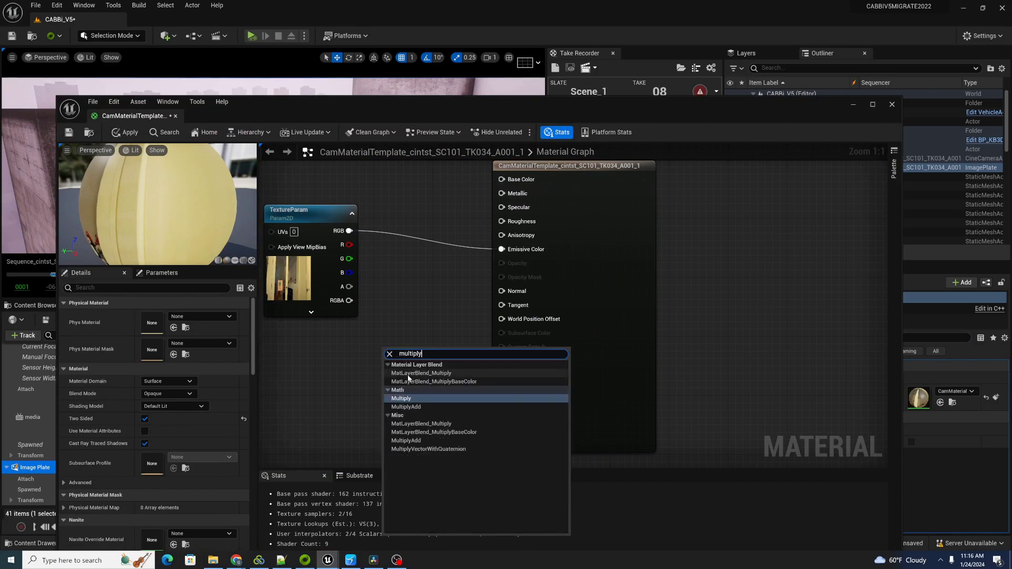
pyautogui.click(408, 379)
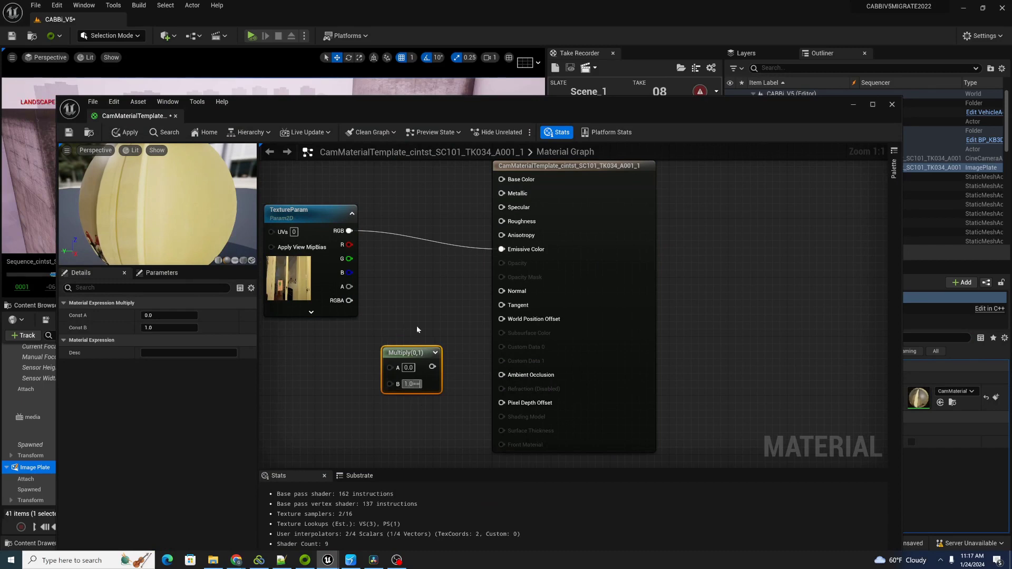
pyautogui.press('BackSpace')
pyautogui.press('BackSpace')
pyautogui.press('BackSpace')
pyautogui.write('0.01')
pyautogui.press('Return')
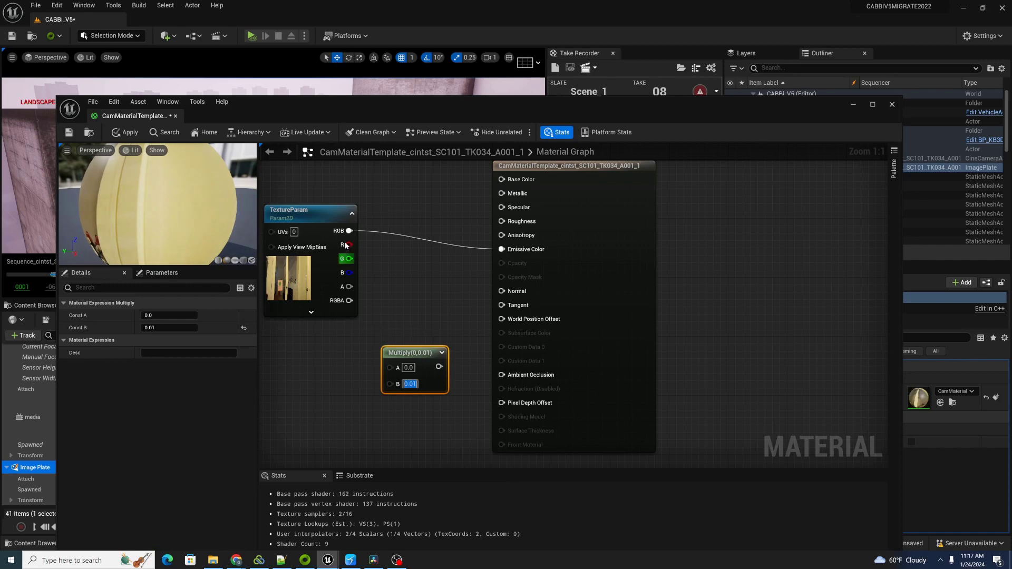
pyautogui.moveTo(349, 230)
pyautogui.mouseDown()
pyautogui.moveTo(380, 381)
pyautogui.moveTo(390, 367)
pyautogui.mouseUp()
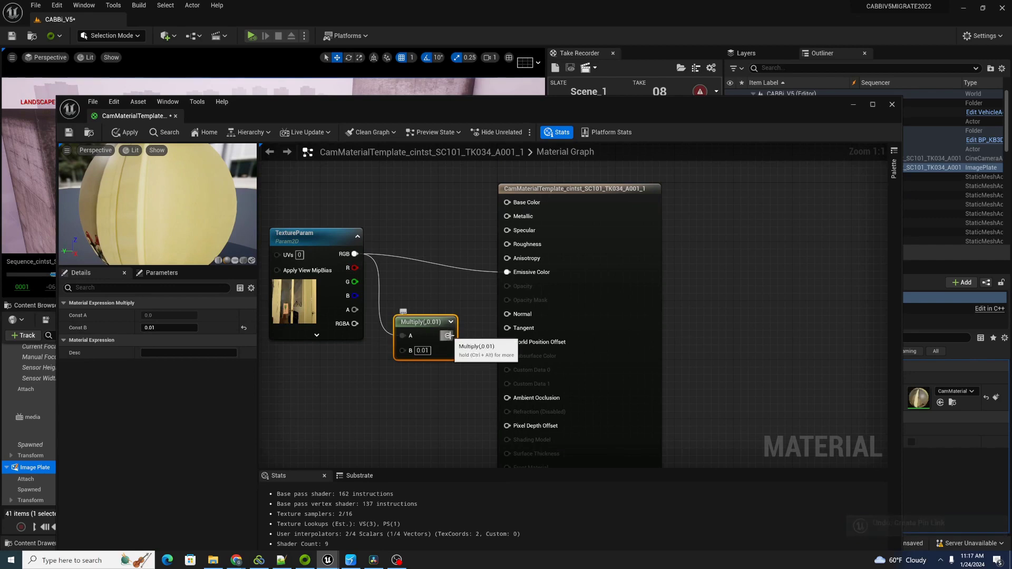
pyautogui.moveTo(448, 336); pyautogui.dragTo(507, 272)
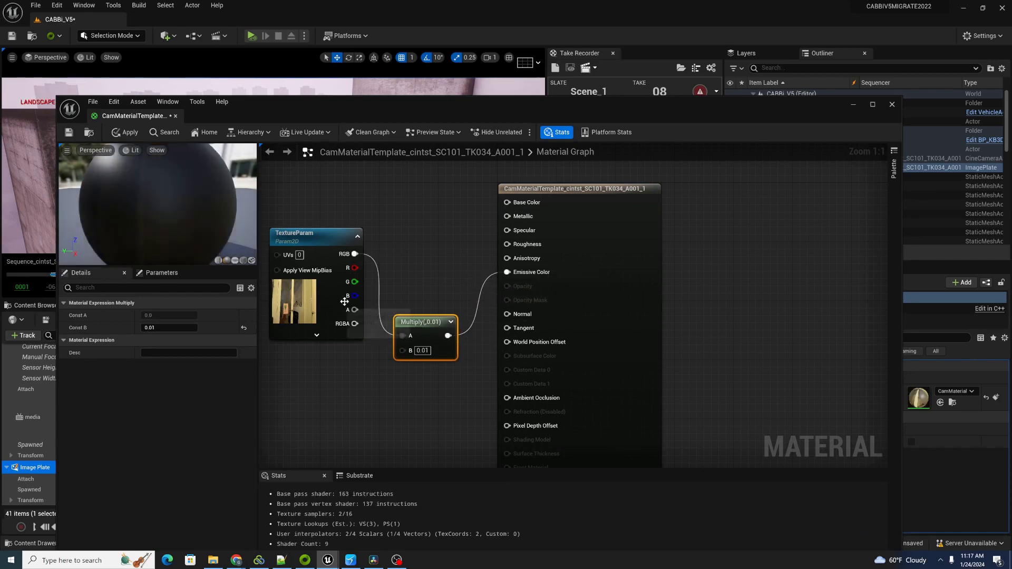
pyautogui.click(316, 198)
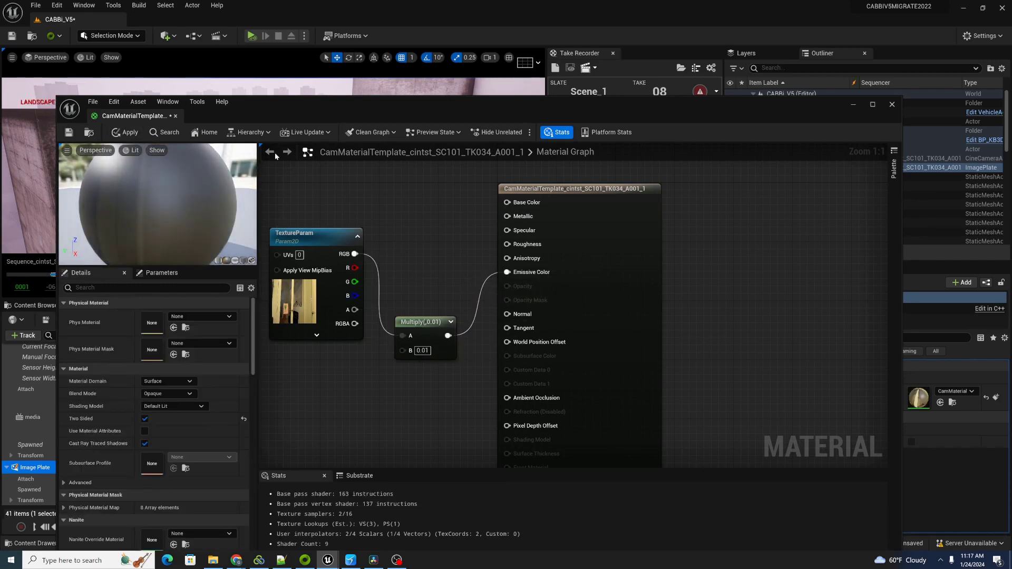
# Apply the material changes and move the sequence to frame 0098
pyautogui.click(889, 106)
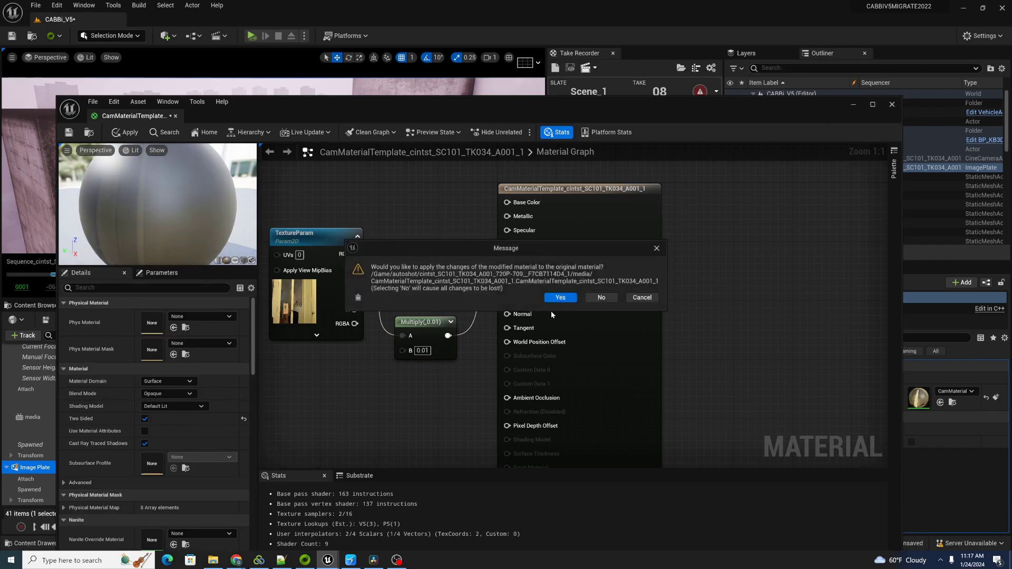
pyautogui.click(562, 298)
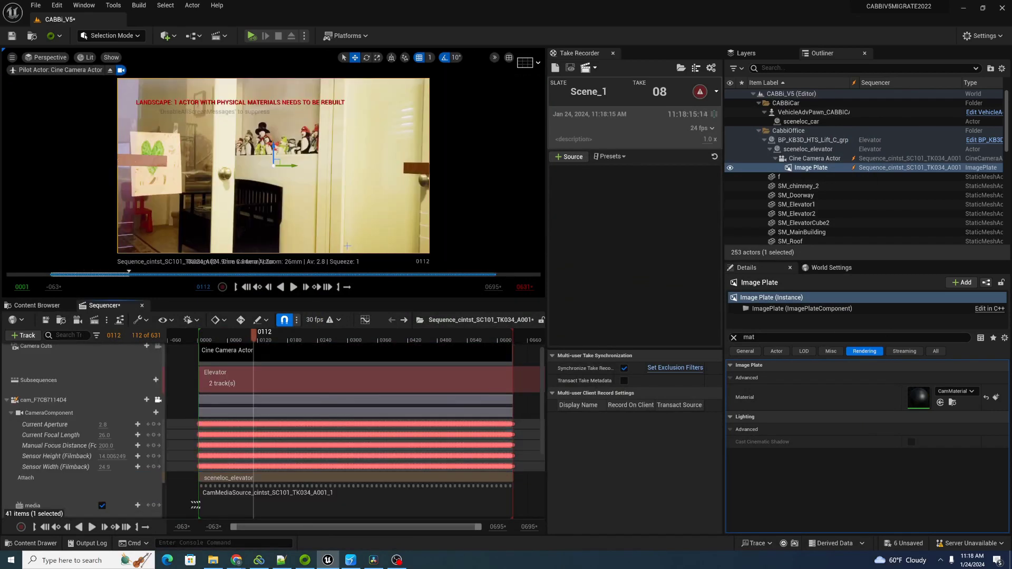
pyautogui.click(246, 337)
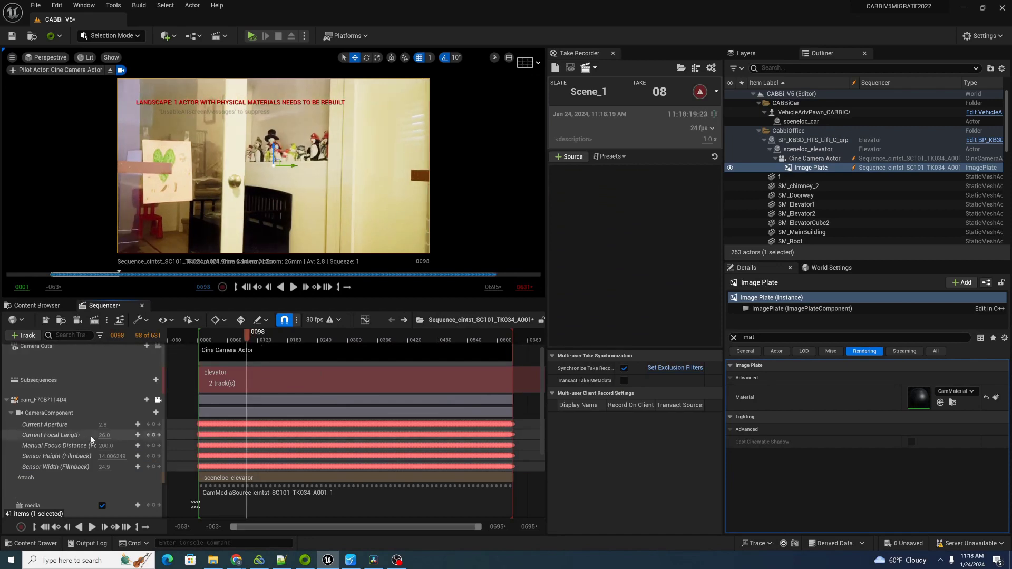
pyautogui.scroll(-3, 82, 454)
pyautogui.scroll(-1, 81, 453)
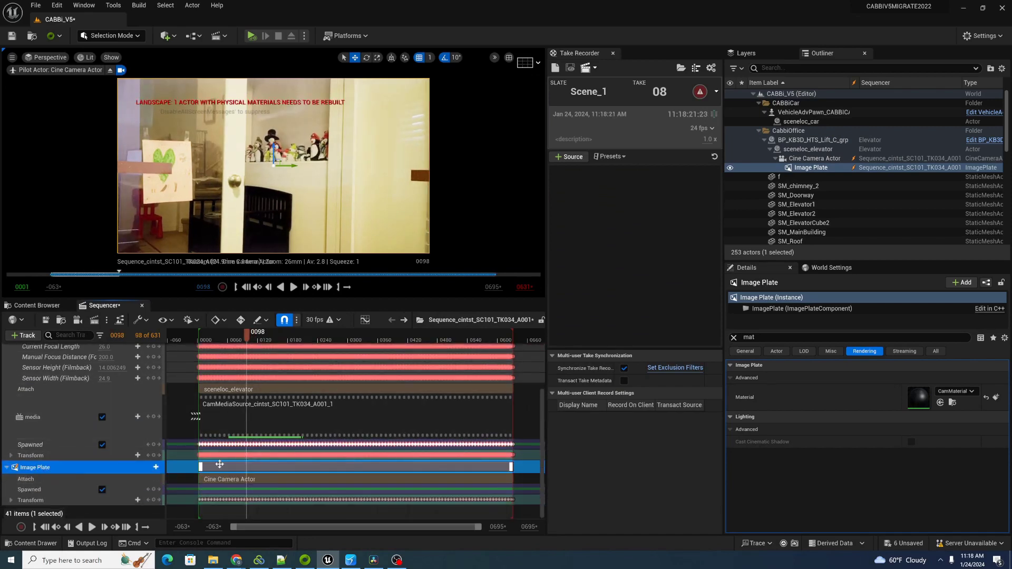
# Hide the image plate in game and in the editor, then save
pyautogui.click(735, 337)
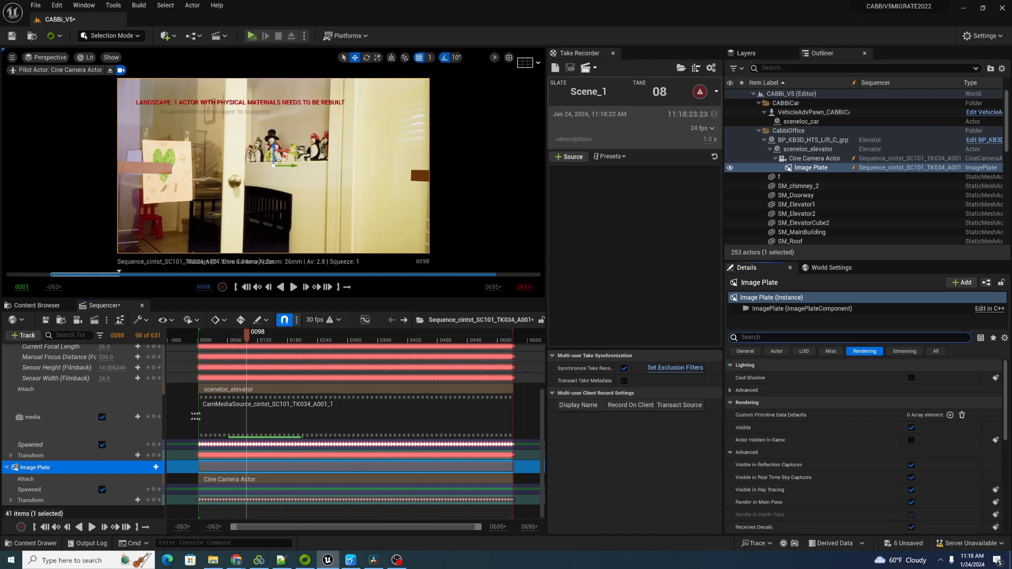
pyautogui.click(911, 441)
pyautogui.moveTo(775, 177)
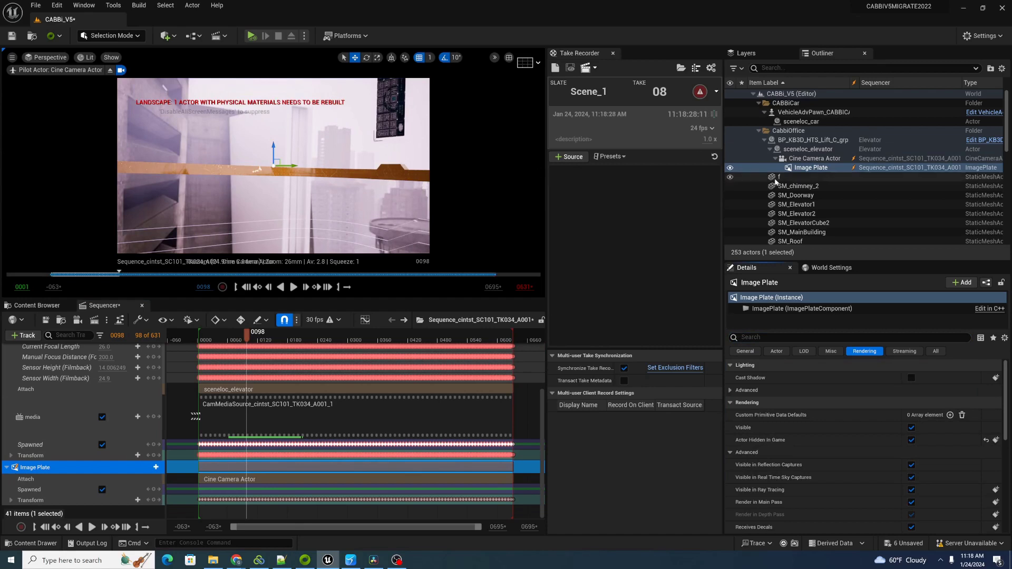
pyautogui.click(729, 168)
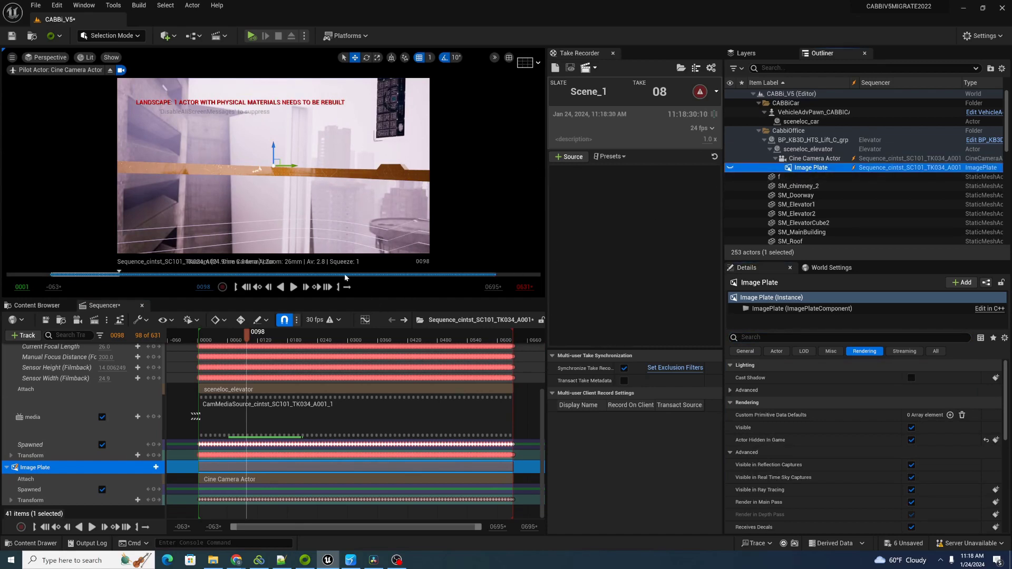
pyautogui.hotkey('ctrl', 's')
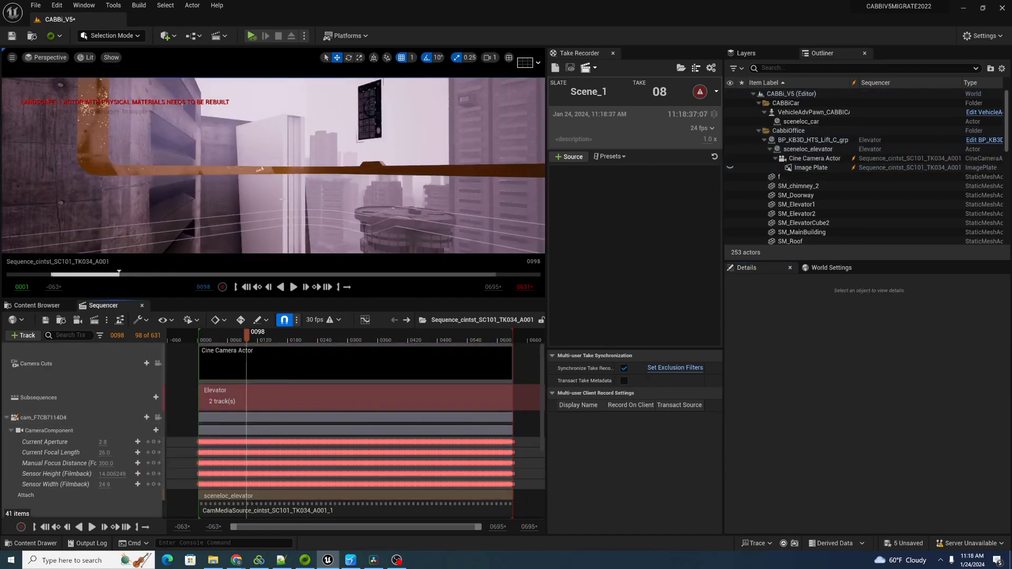
# Look through the elevator's cine camera and scrub to frame 360, then back to 0083
pyautogui.moveTo(329, 171); pyautogui.dragTo(329, 171, button='right')
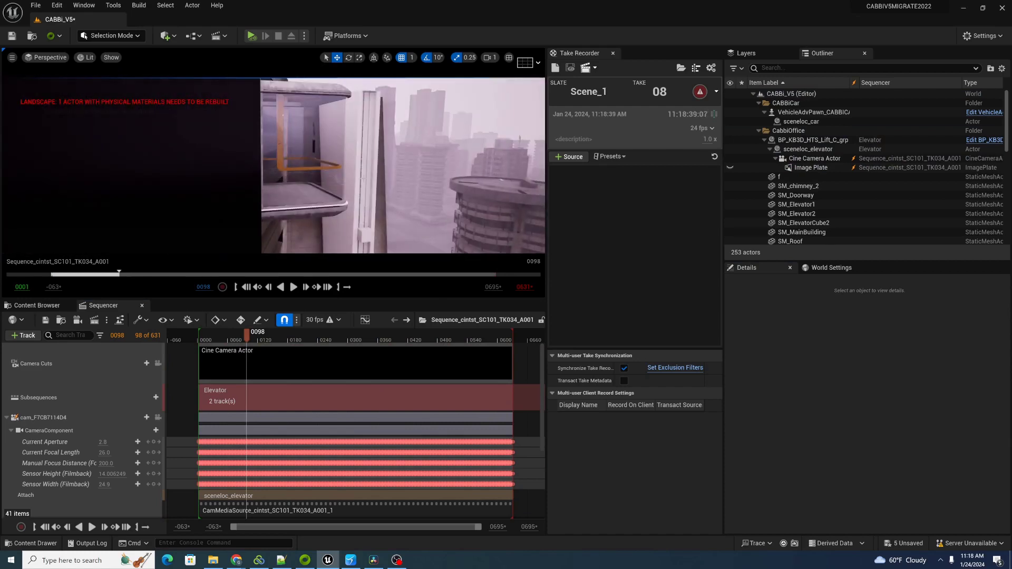
pyautogui.moveTo(389, 168); pyautogui.dragTo(358, 275, button='right')
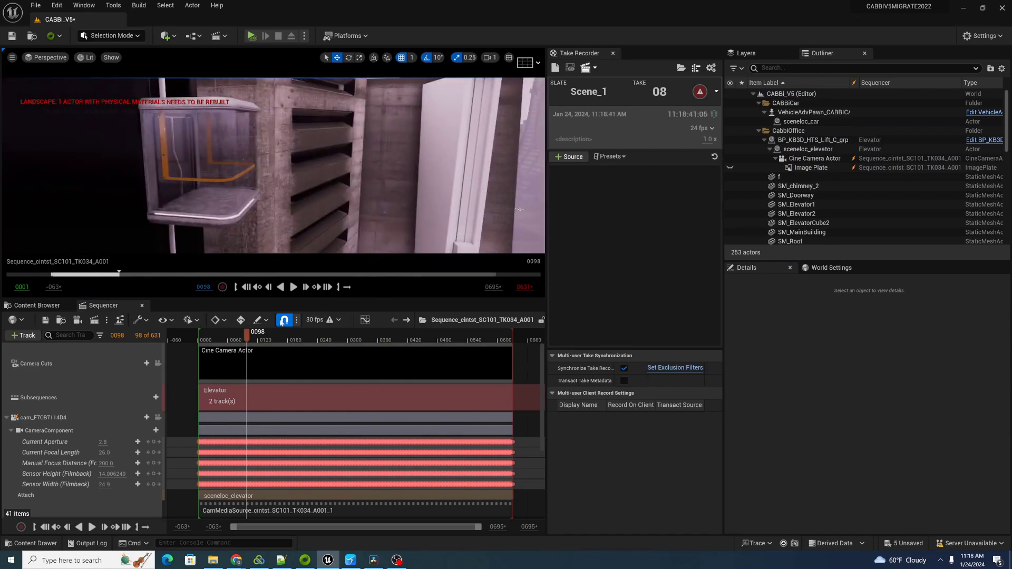
pyautogui.press('Right')
pyautogui.press('Right')
pyautogui.press('Right')
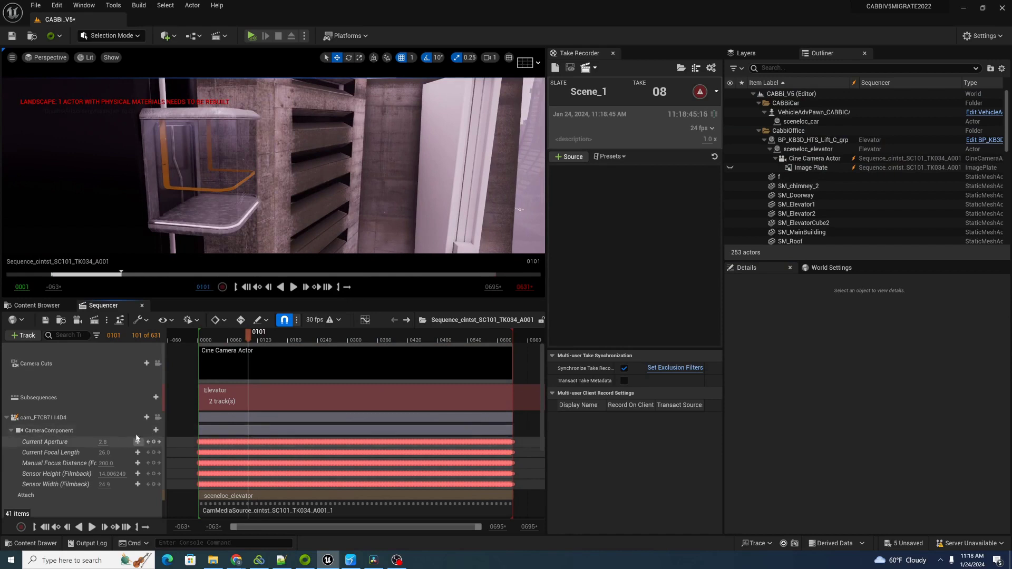
pyautogui.click(157, 417)
pyautogui.click(242, 339)
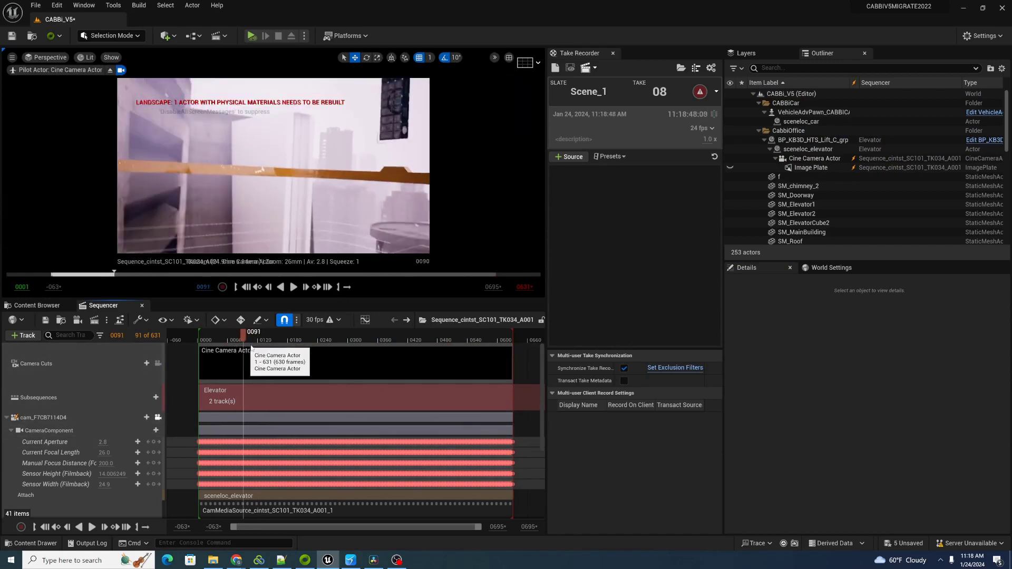
pyautogui.moveTo(242, 339); pyautogui.dragTo(391, 340)
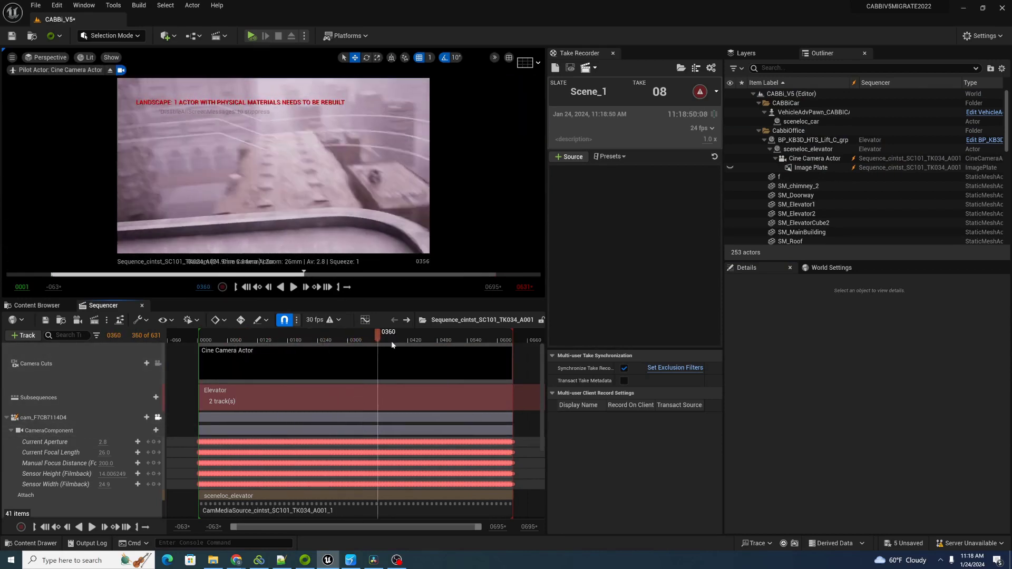
pyautogui.moveTo(392, 340)
pyautogui.mouseDown()
pyautogui.moveTo(308, 341)
pyautogui.moveTo(431, 335)
pyautogui.moveTo(238, 342)
pyautogui.mouseUp()
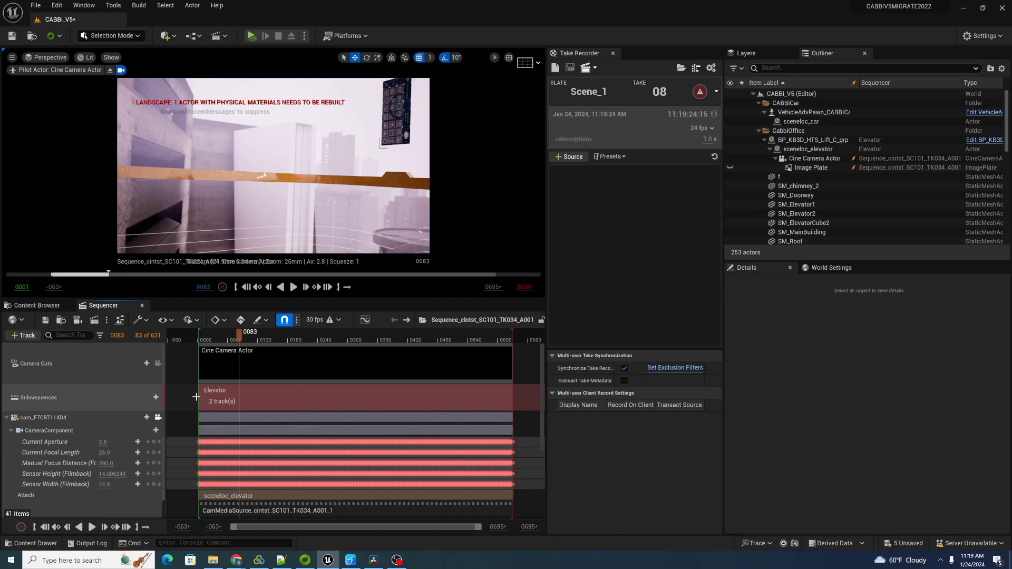
# Copy Autoshot's command-line encoder path to the clipboard
pyautogui.click(350, 561)
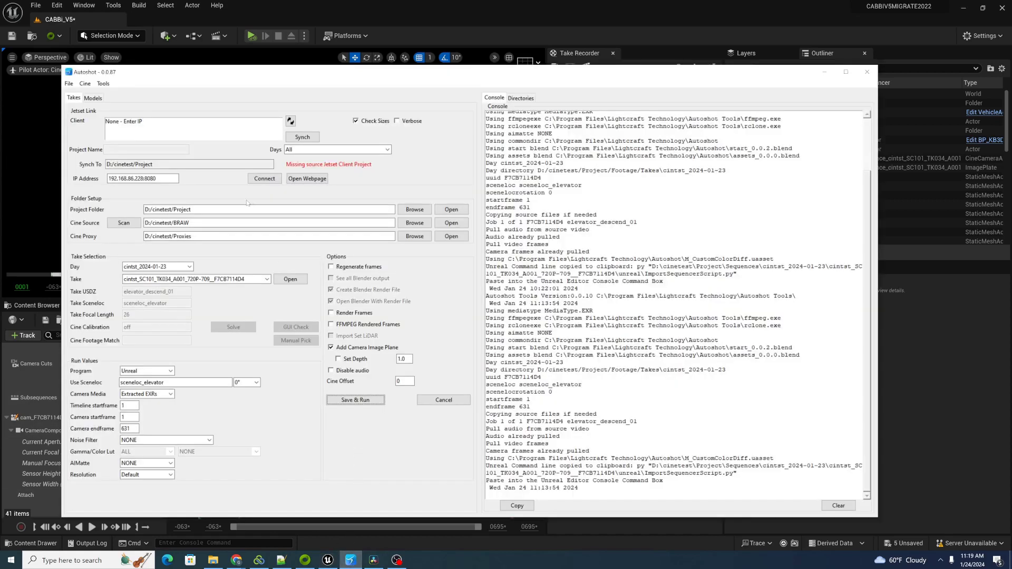
pyautogui.click(104, 84)
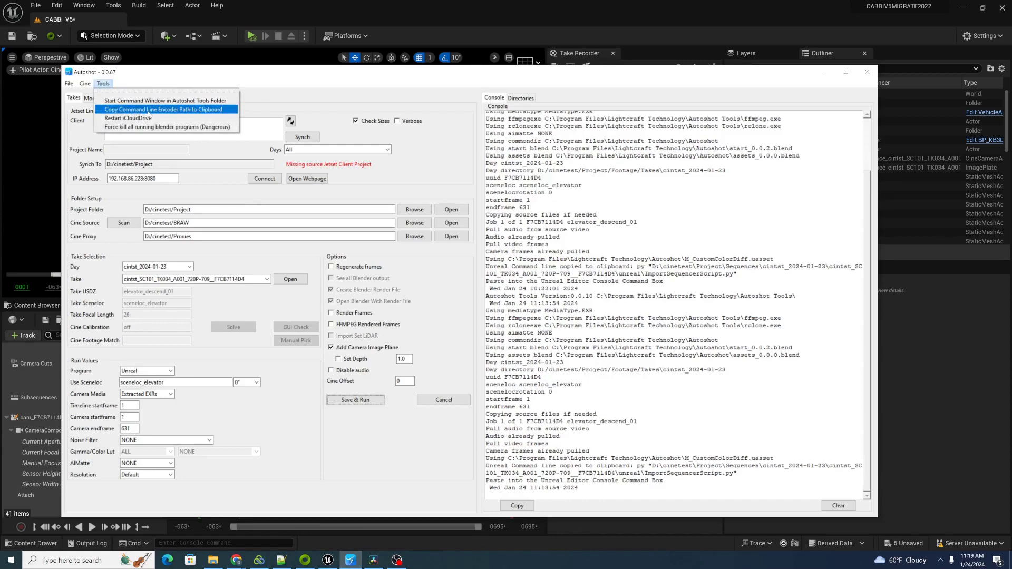
pyautogui.click(148, 111)
# Open Unreal's Project Settings from the Edit menu
pyautogui.click(376, 8)
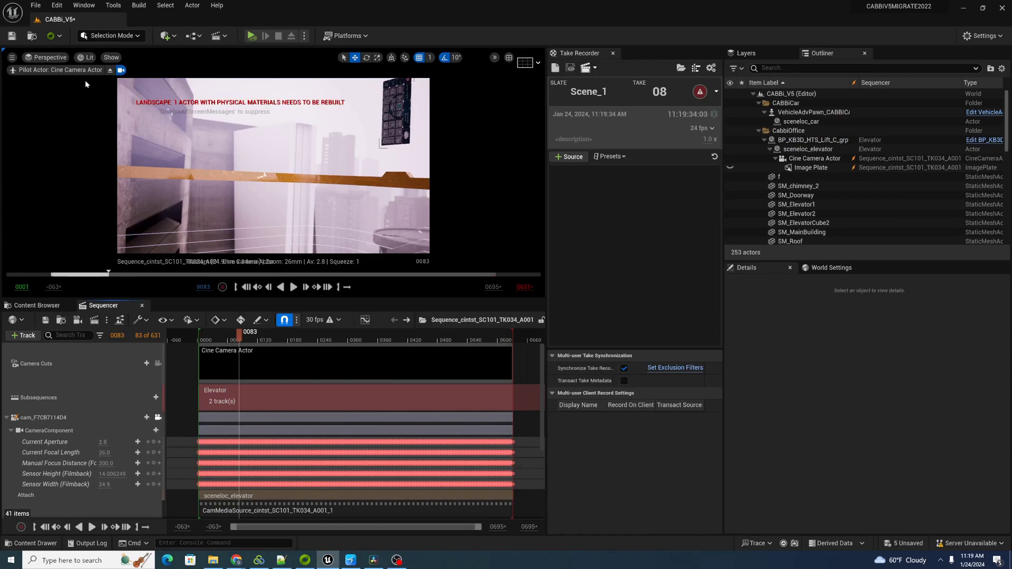
pyautogui.click(57, 8)
pyautogui.click(84, 141)
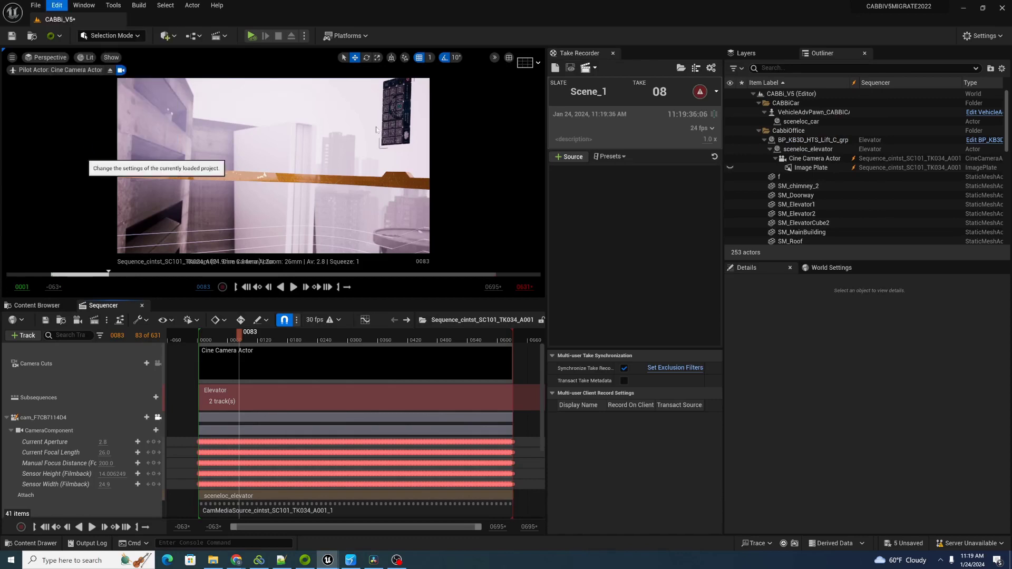
pyautogui.write('c')
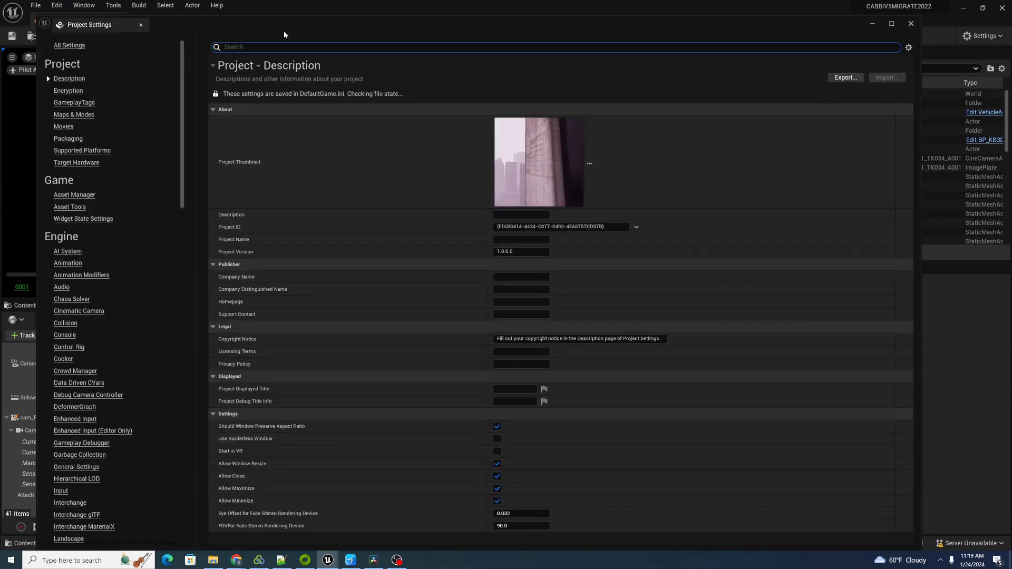
pyautogui.write('ommand line')
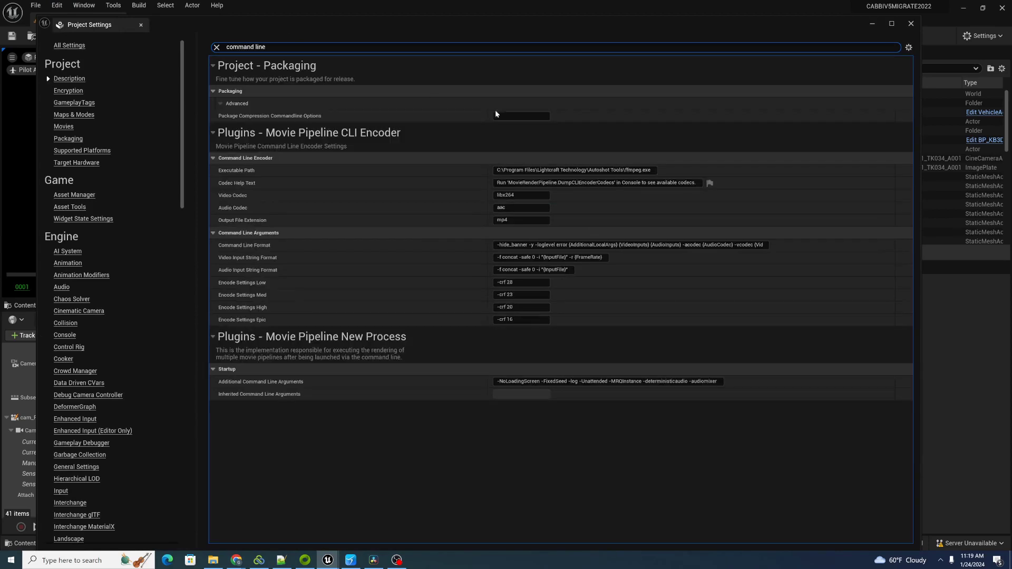
# Verify the CLI encoder uses Autoshot Tools ffmpeg.exe with mp4 extension, then close Project Settings
pyautogui.click(606, 170)
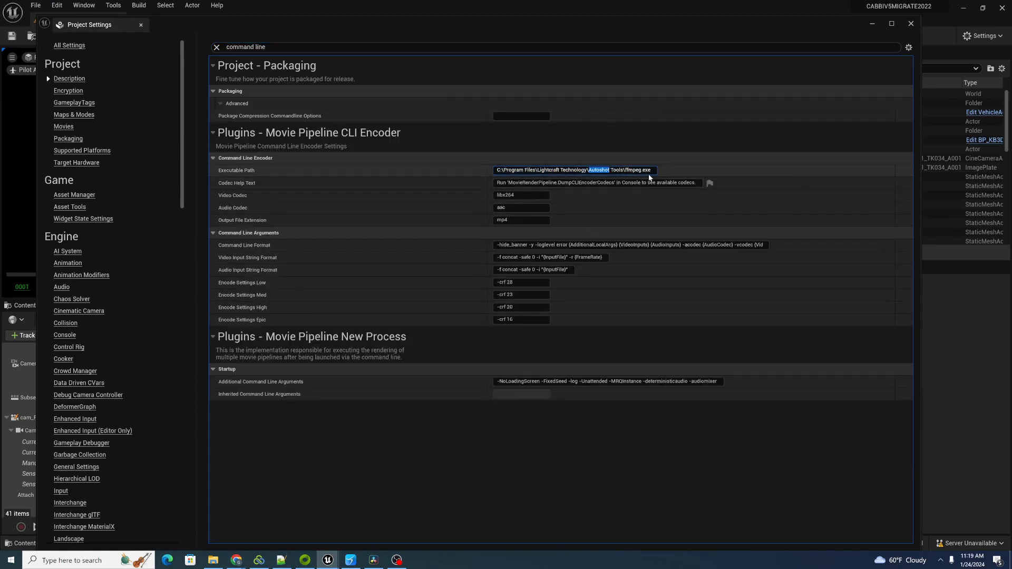
pyautogui.press('Tab')
pyautogui.press('Tab')
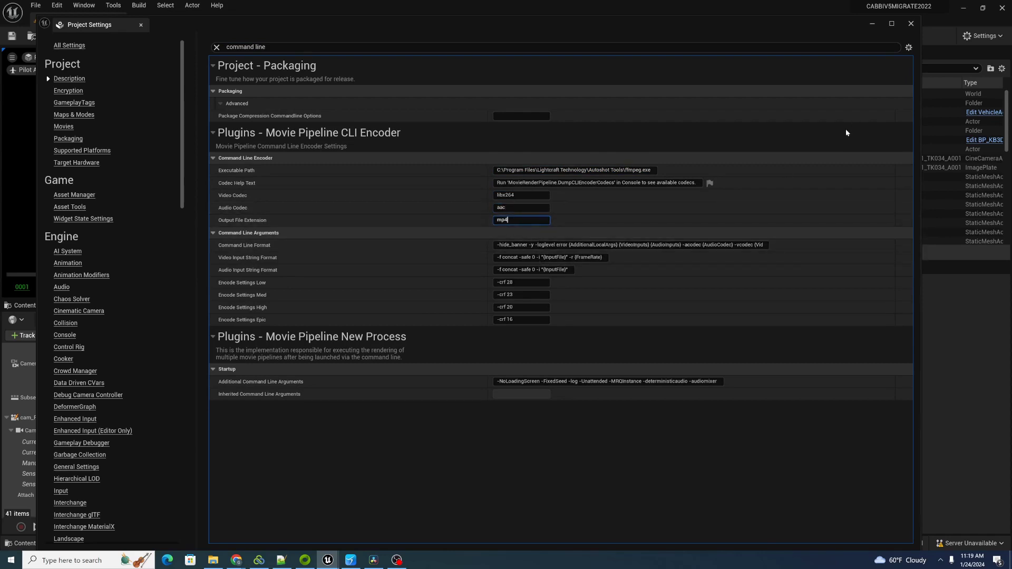
pyautogui.click(910, 23)
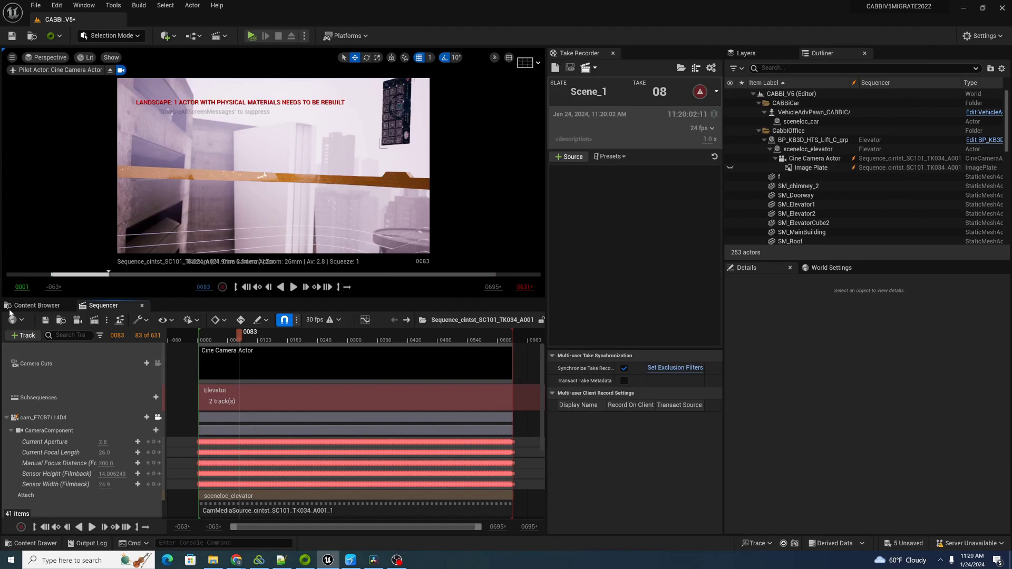
# Delete the duplicate job in Movie Render Queue and render the remaining TK034 job locally
pyautogui.click(95, 320)
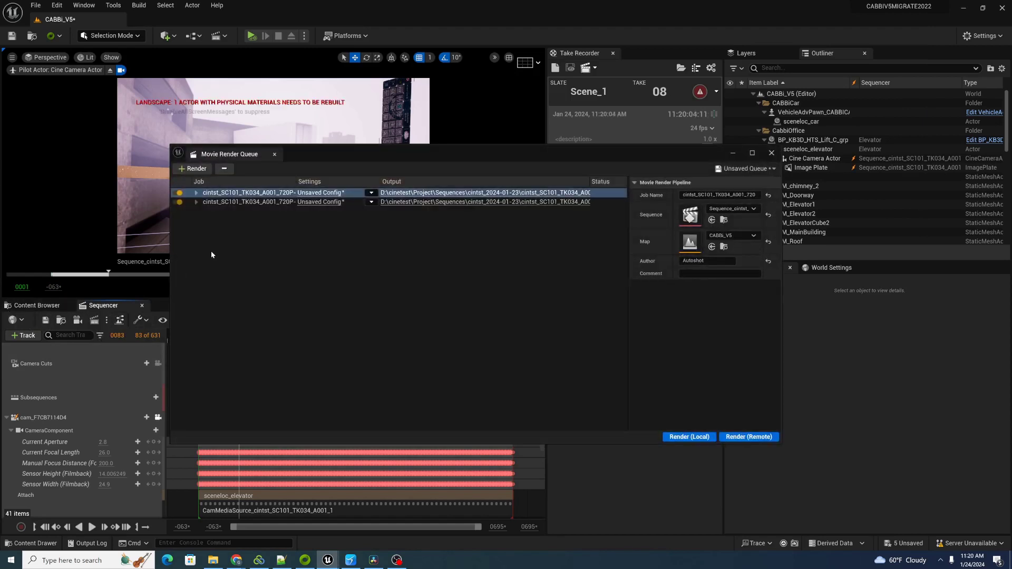
pyautogui.click(226, 169)
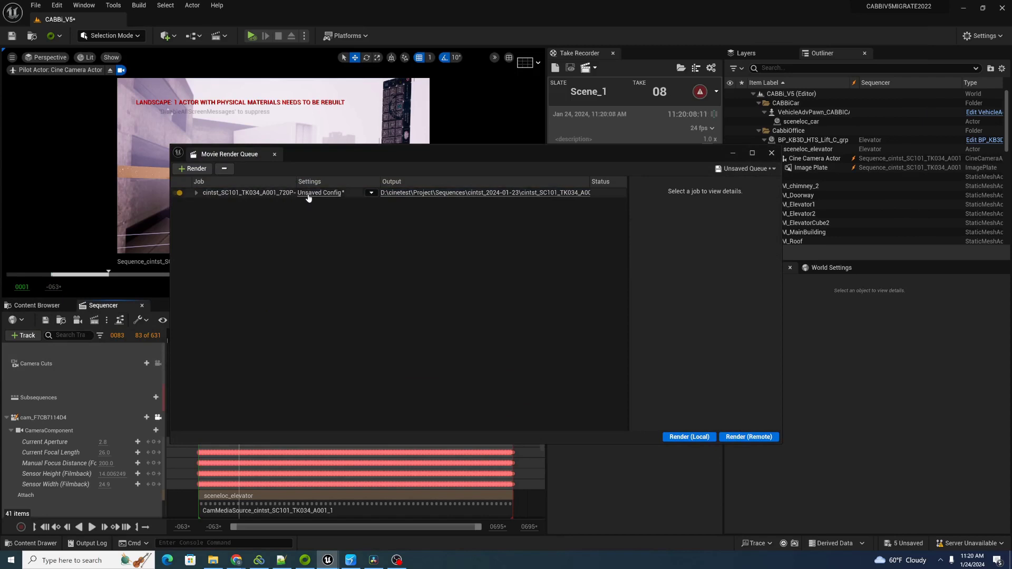
pyautogui.click(689, 437)
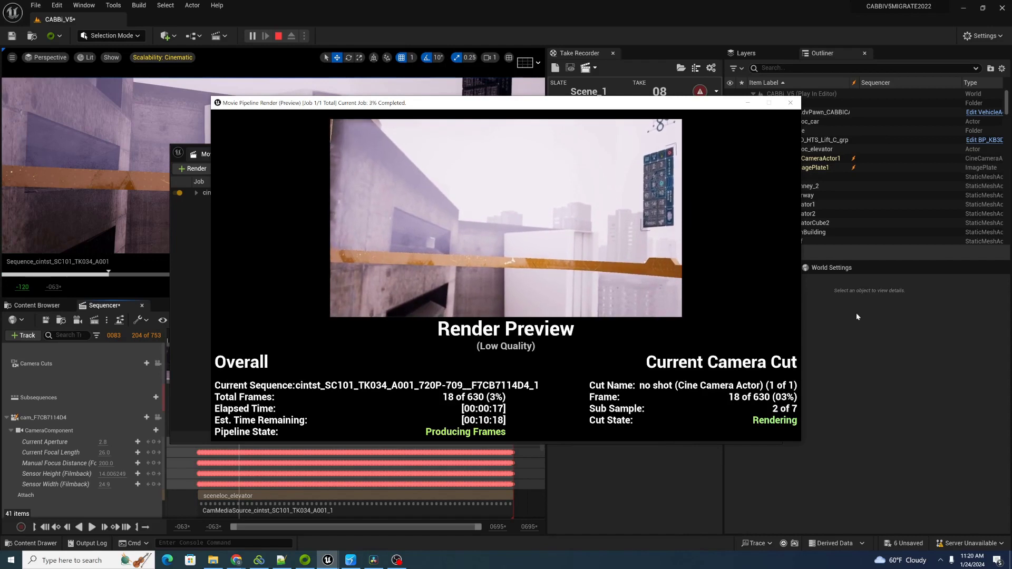
pyautogui.press('Escape')
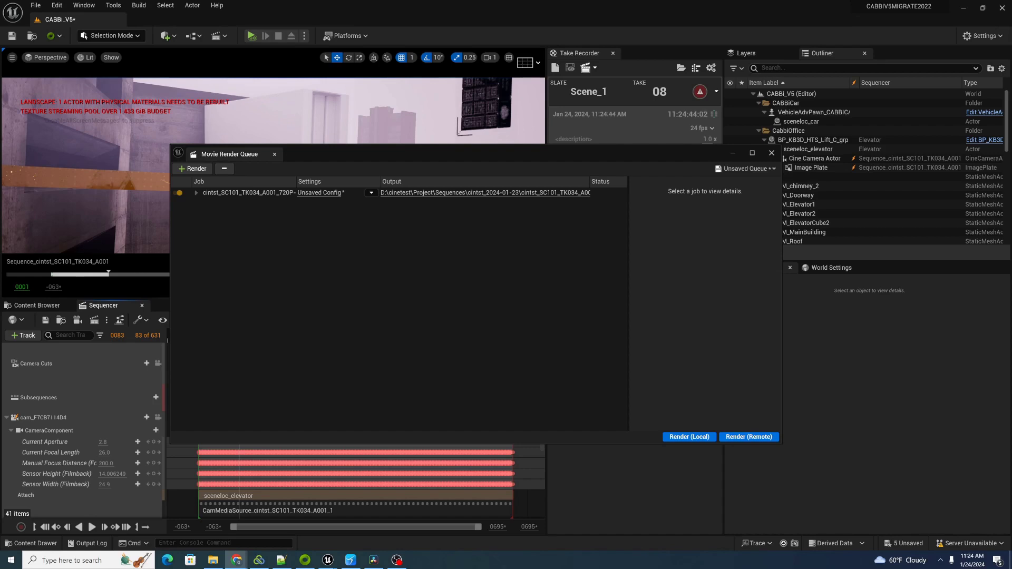
# Bring Autoshot to the front and open the current take's folder in File Explorer
pyautogui.click(350, 559)
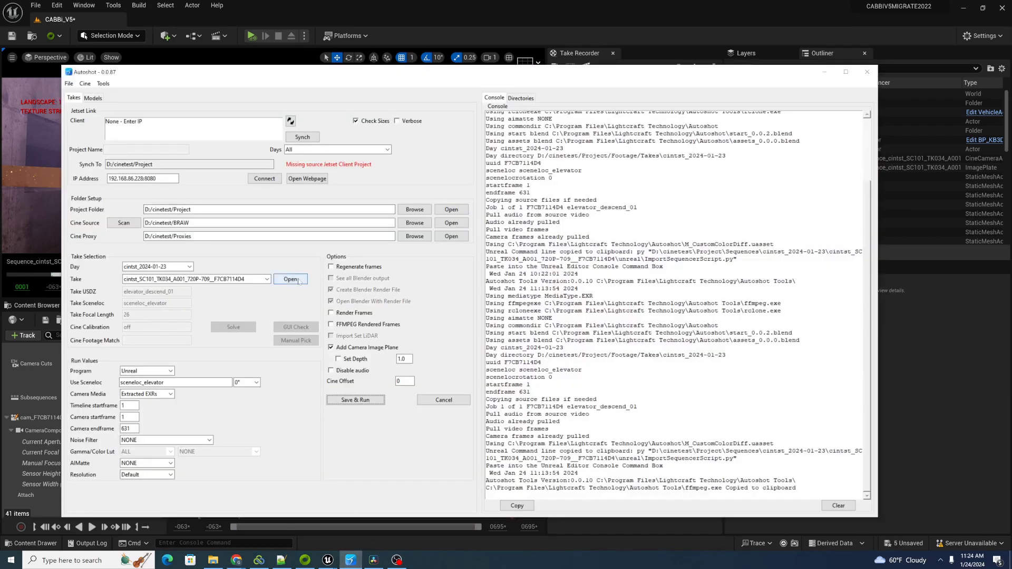
pyautogui.click(298, 281)
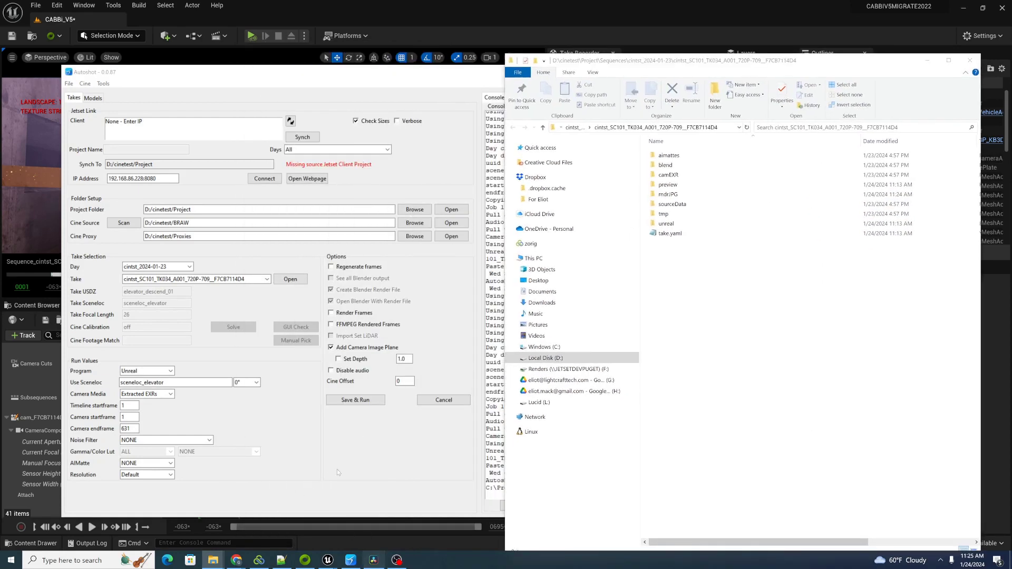
# On Resolve's Media page, add a new bin named '3rd' under Master
pyautogui.hotkey('alt', 'Tab')
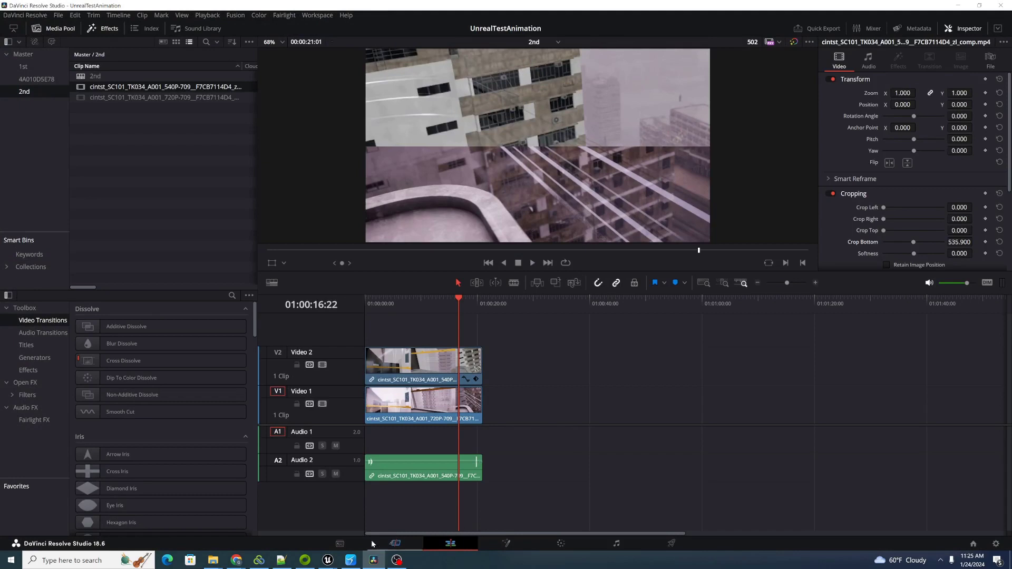
pyautogui.click(340, 545)
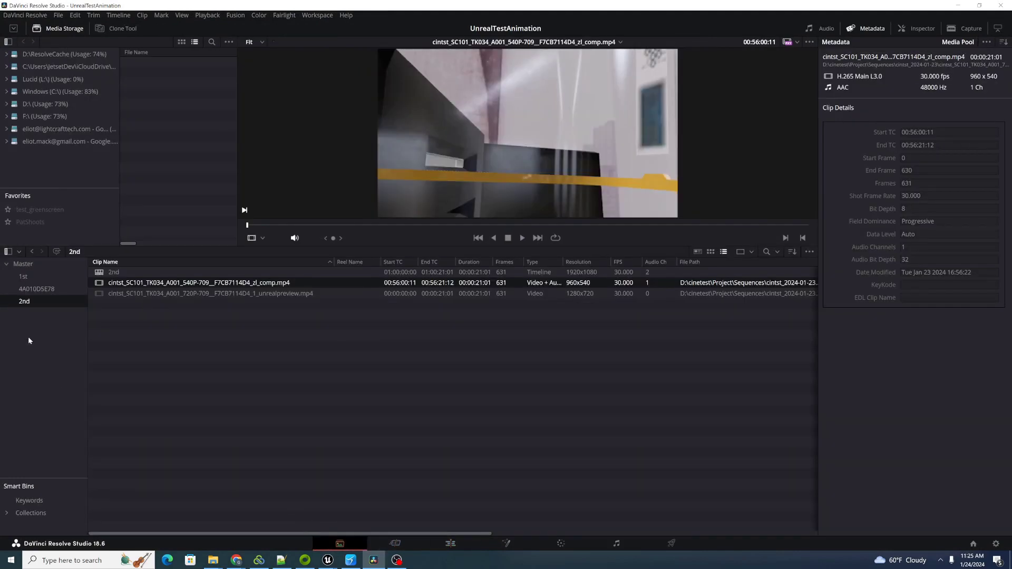
pyautogui.press('Up')
pyautogui.press('Up')
pyautogui.press('Up')
pyautogui.click(64, 369)
pyautogui.write('3rd')
pyautogui.press('Return')
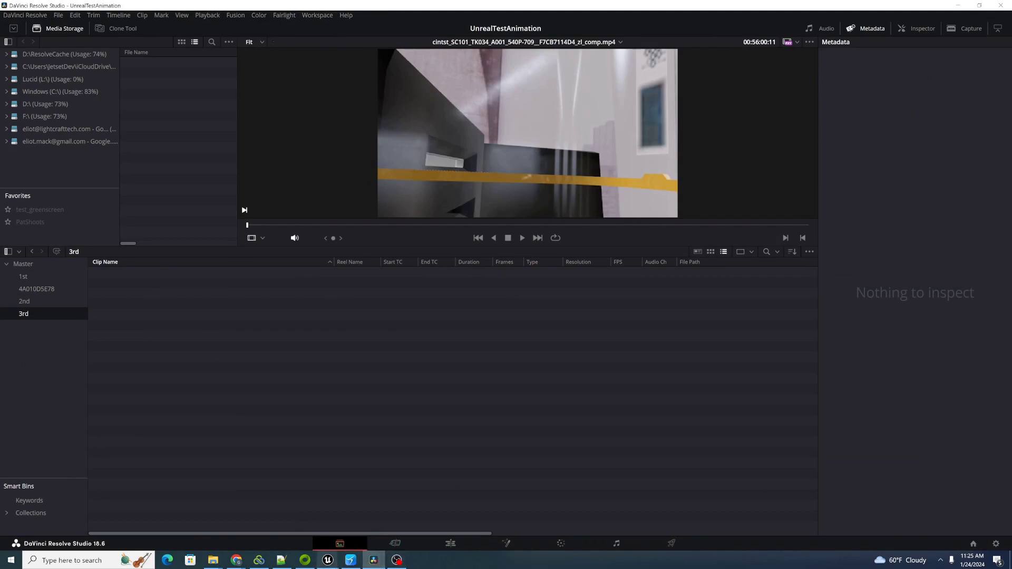
# Import the unrealpreview mp4 from the take's preview folder into bin 3rd
pyautogui.click(213, 560)
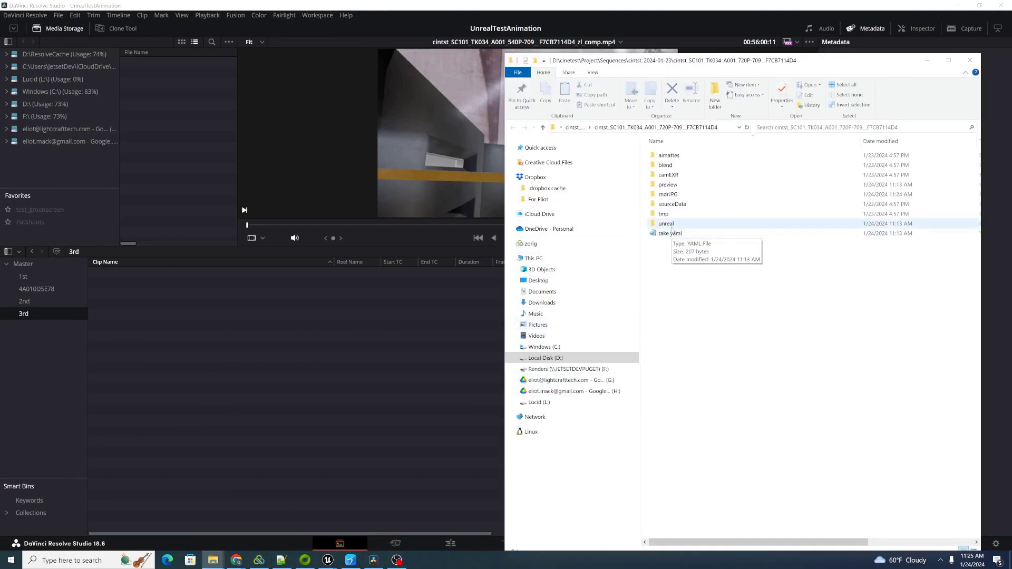
pyautogui.click(669, 187)
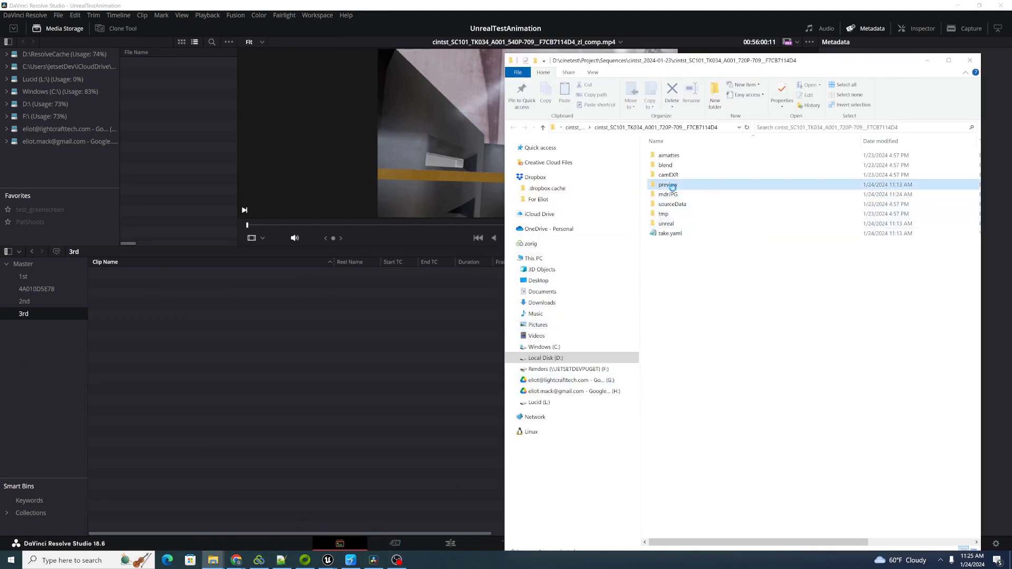
pyautogui.doubleClick(669, 185)
pyautogui.click(754, 157)
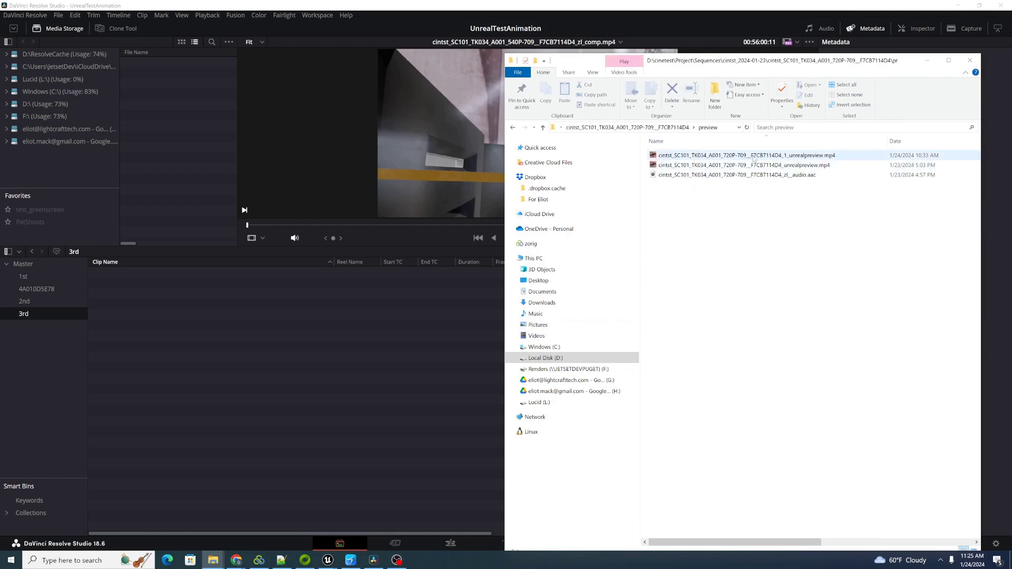
pyautogui.moveTo(753, 158); pyautogui.dragTo(327, 369)
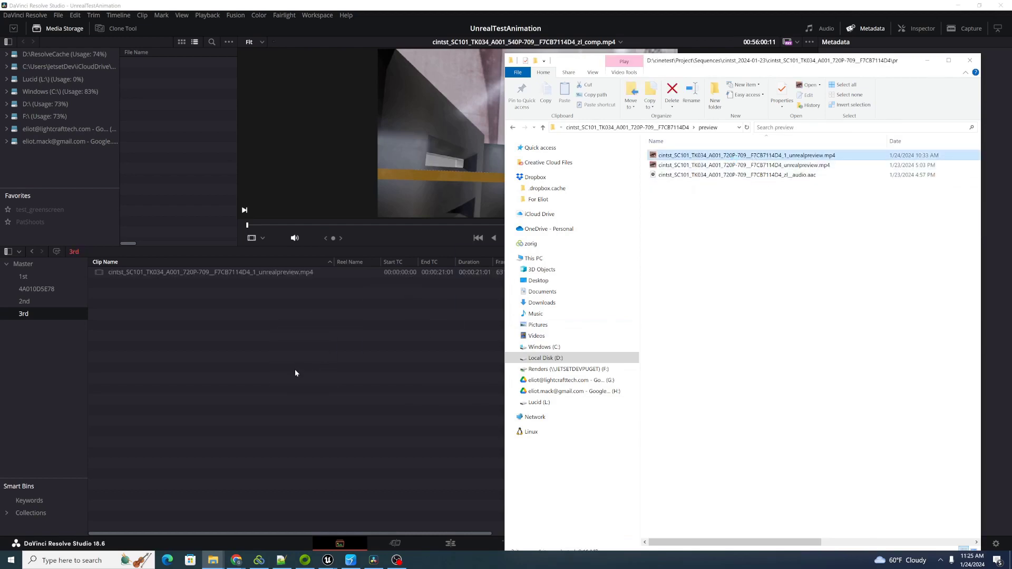
# Import the zl_comp mp4 from sourceData/VIDEOS into bin 3rd, then select the preview clip
pyautogui.hotkey('alt', 'Up')
pyautogui.doubleClick(679, 209)
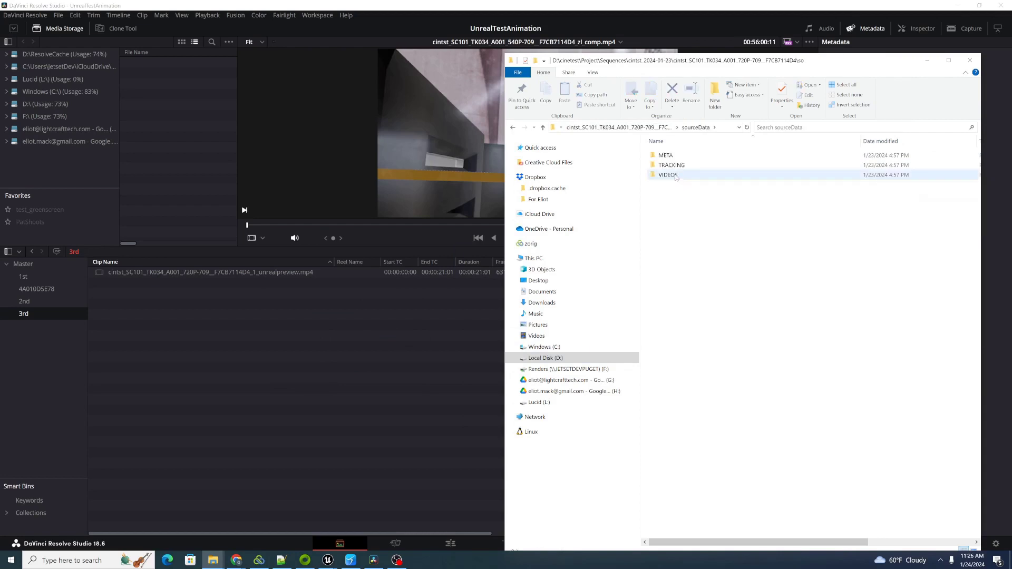
pyautogui.doubleClick(672, 180)
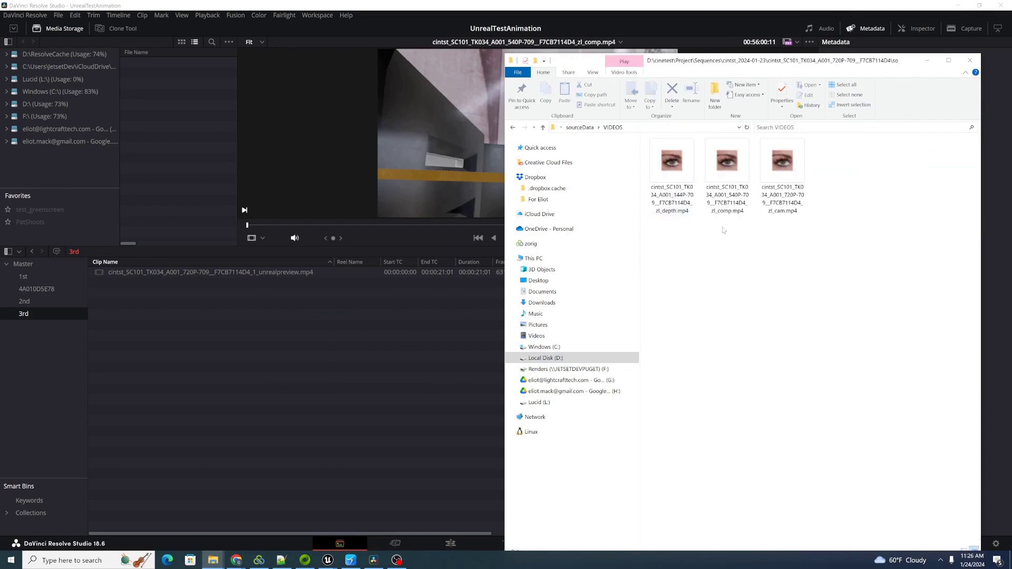
pyautogui.moveTo(727, 170); pyautogui.dragTo(234, 380)
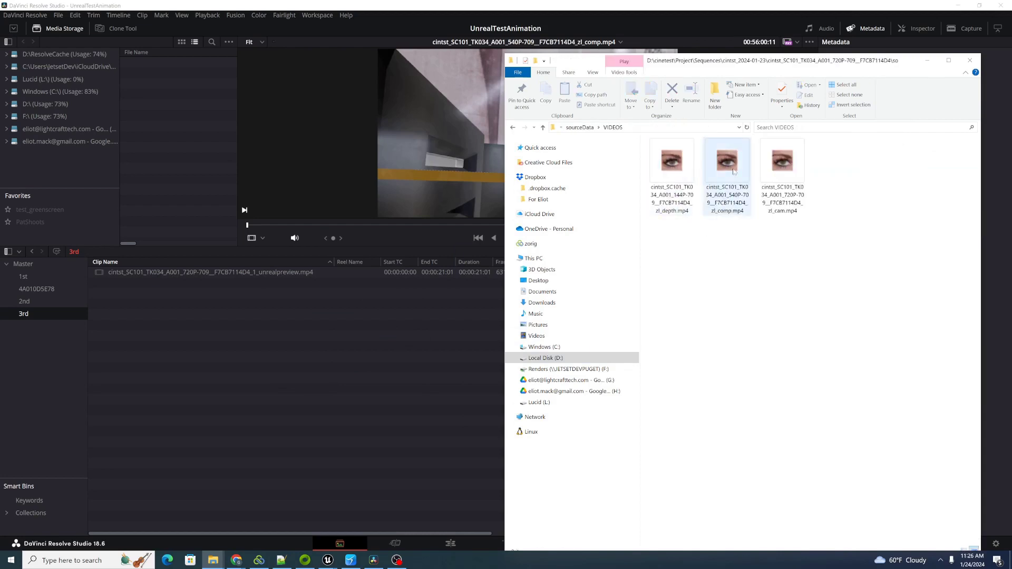
pyautogui.click(212, 364)
pyautogui.click(157, 286)
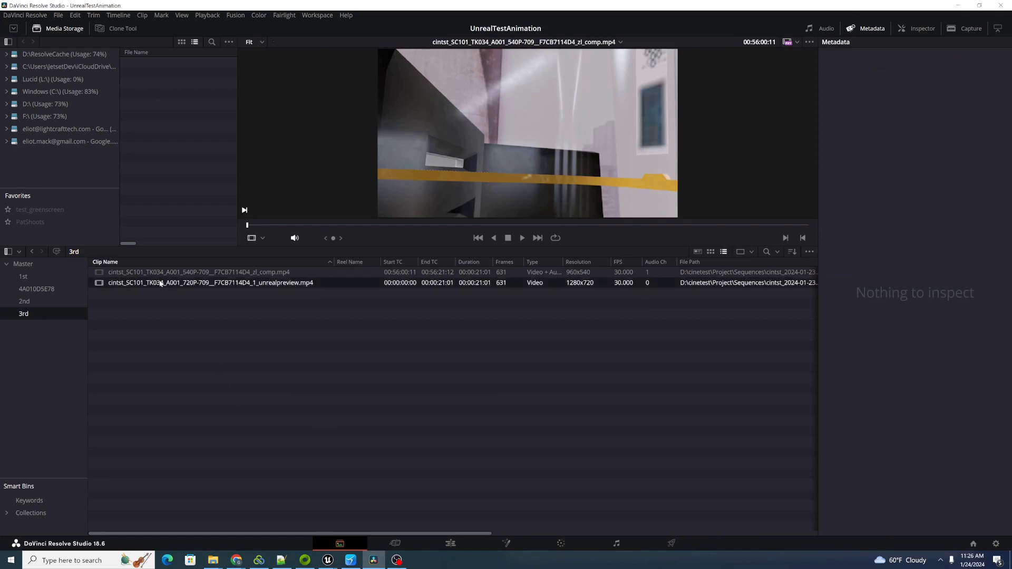
# Build Timeline 4 from the unrealpreview clip with a custom 1920x1080, 30 fps format
pyautogui.rightClick(161, 298)
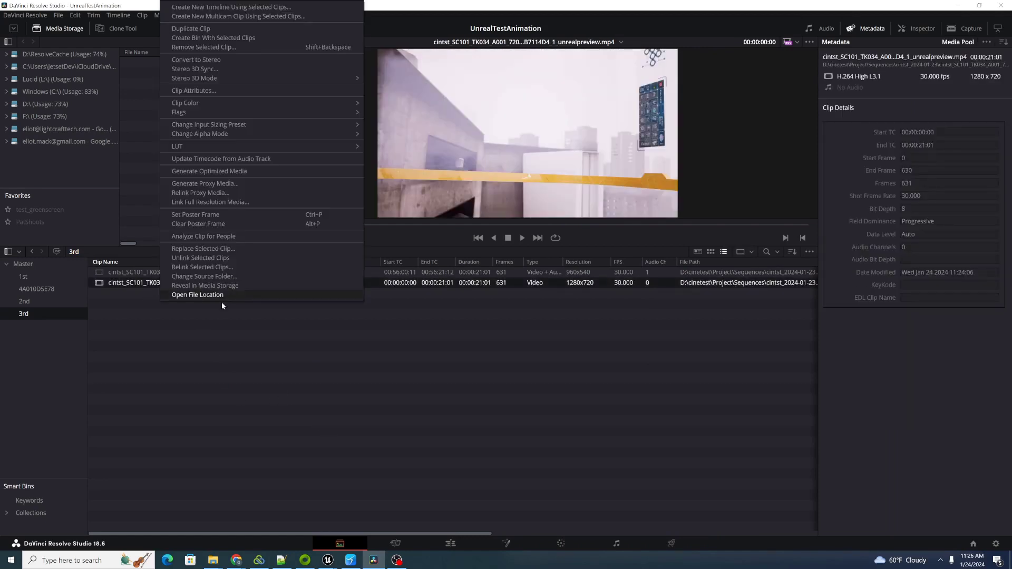
pyautogui.click(237, 7)
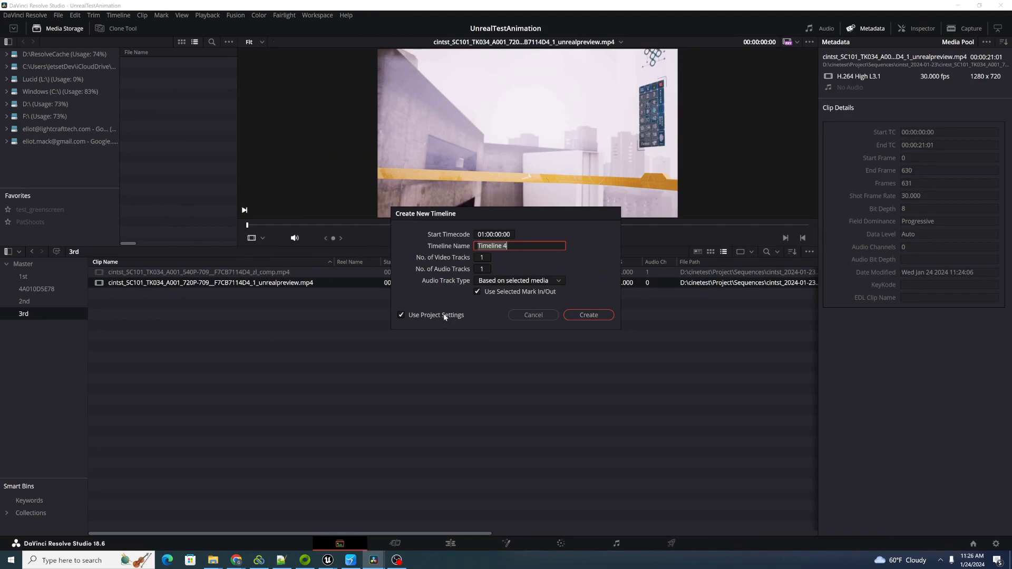
pyautogui.click(401, 315)
pyautogui.click(477, 236)
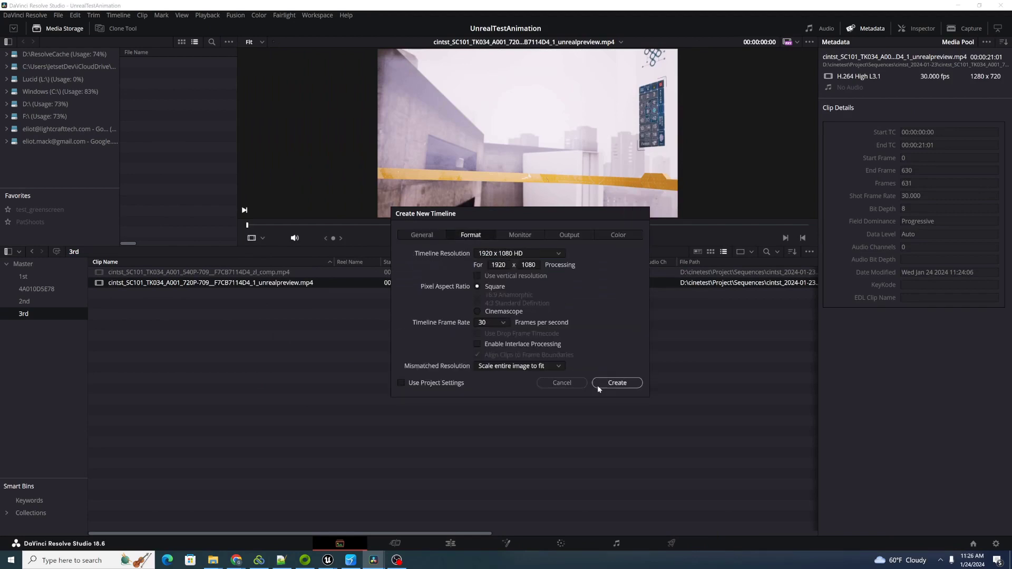
pyautogui.moveTo(580, 236); pyautogui.dragTo(709, 343)
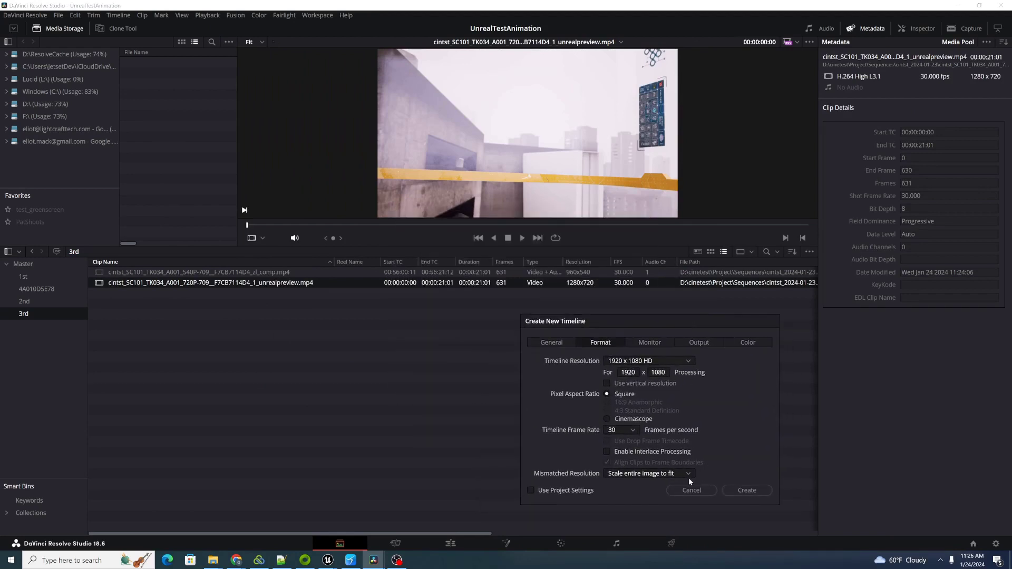
pyautogui.click(743, 491)
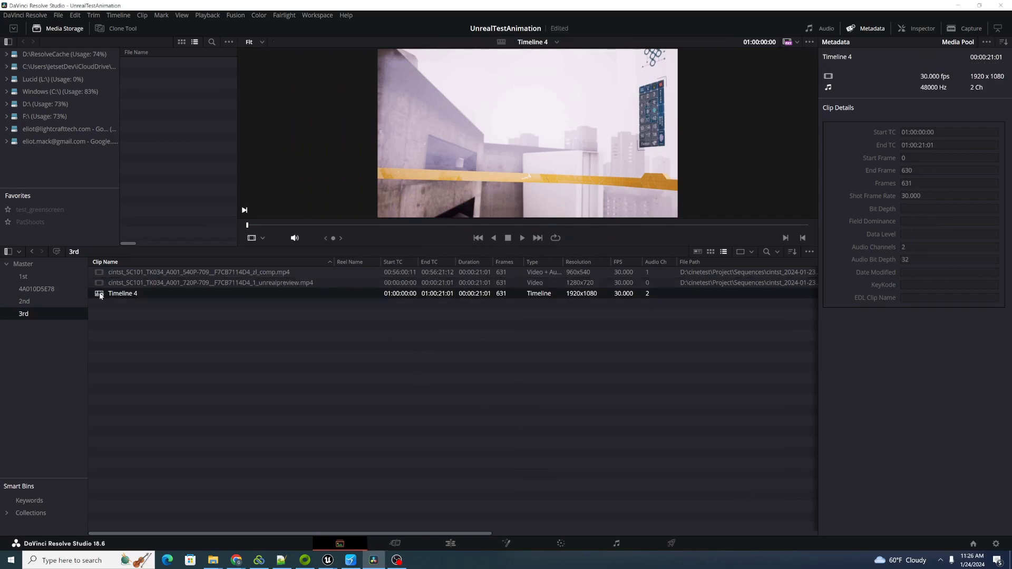
# Place zl_comp on V2 above the Unreal preview and scrub to about three seconds
pyautogui.hotkey('shift', '4')
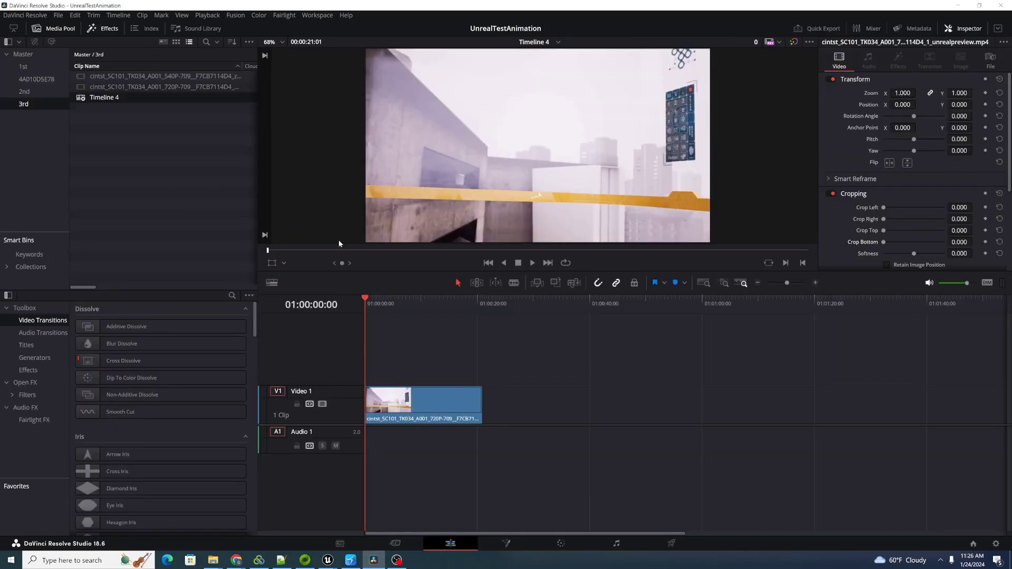
pyautogui.moveTo(158, 76); pyautogui.dragTo(371, 358)
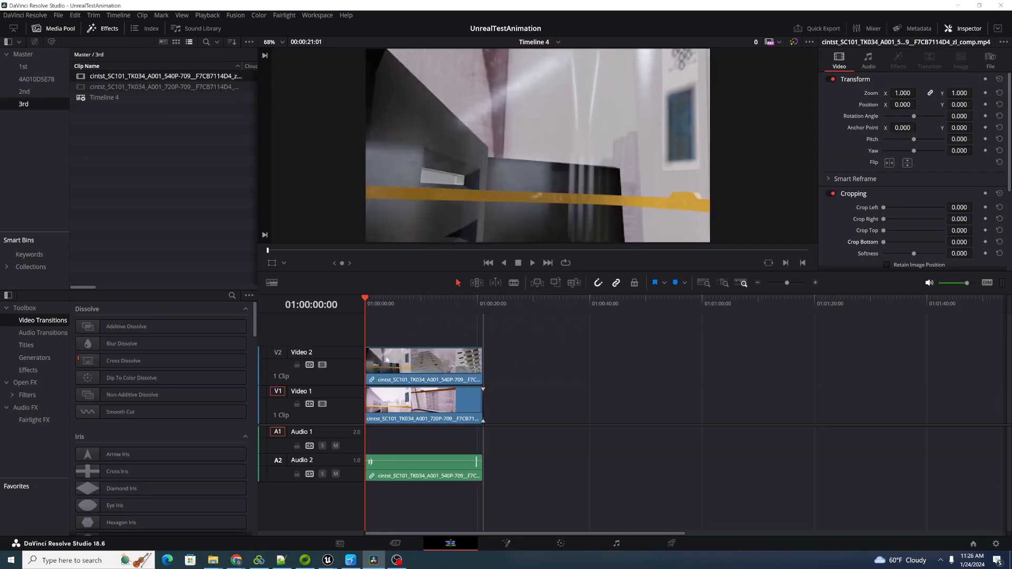
pyautogui.moveTo(372, 301); pyautogui.dragTo(382, 303)
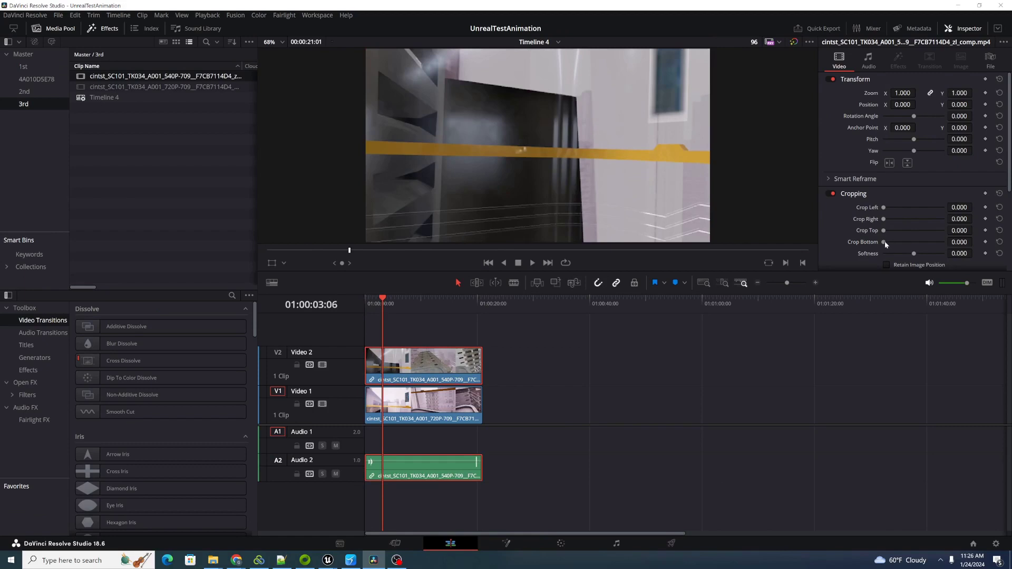
# Crop the bottom of the zl_comp layer to about 519 and play from the start
pyautogui.moveTo(885, 241); pyautogui.dragTo(913, 243)
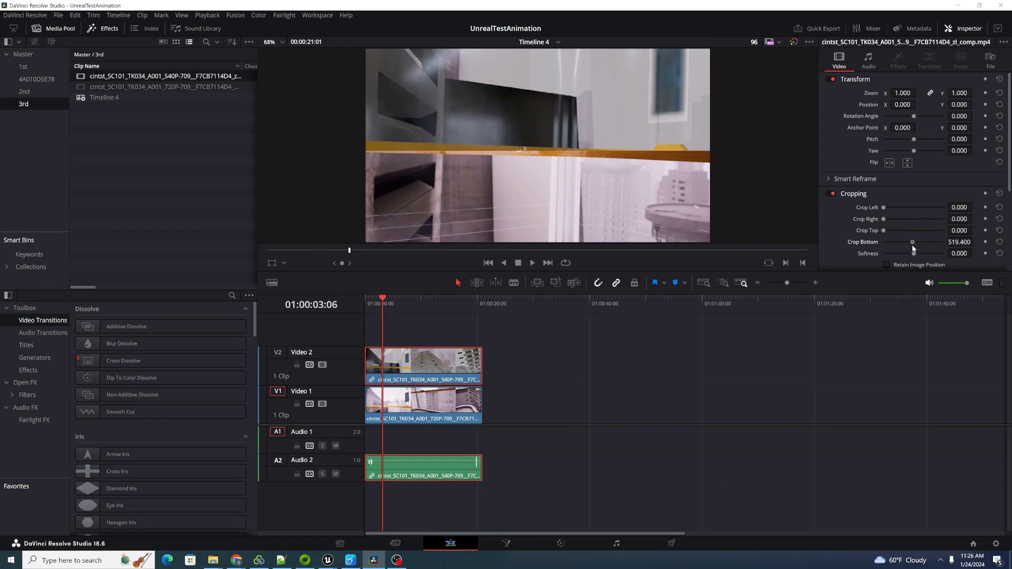
pyautogui.press('Home')
pyautogui.press('space')
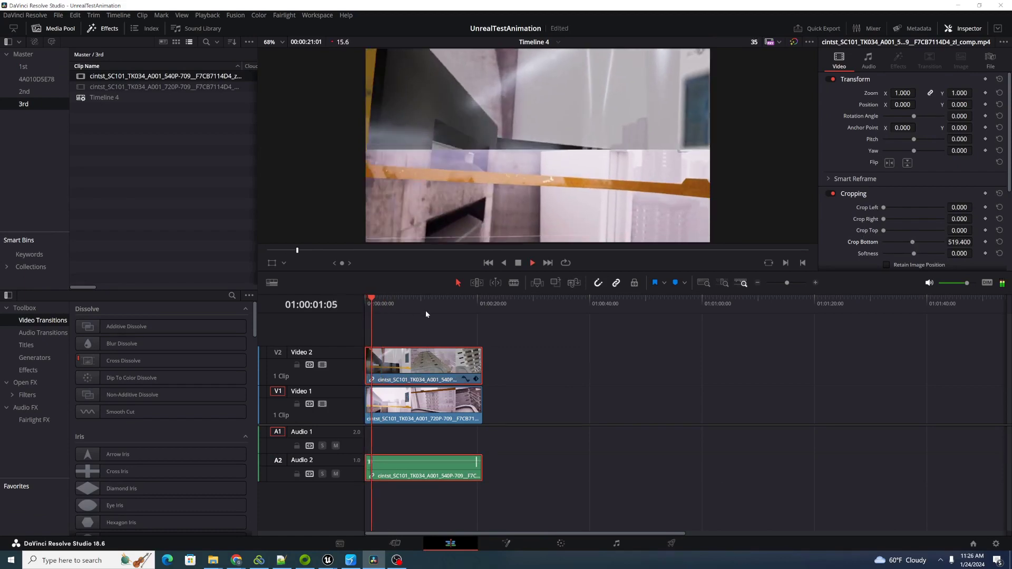